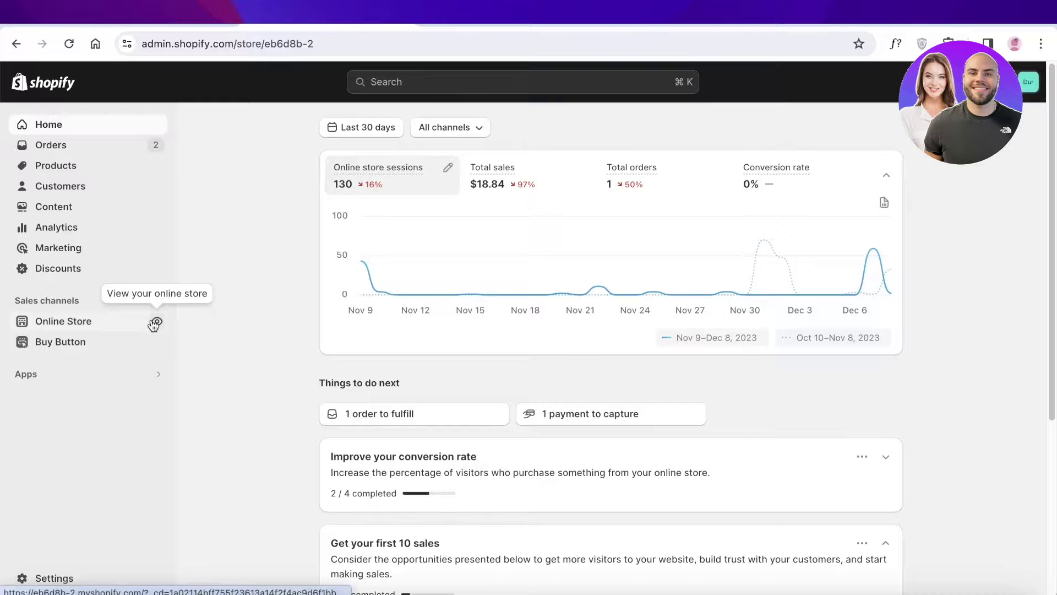
# - Preview the live storefront, then go to the Online Store themes page
pyautogui.click(156, 323)
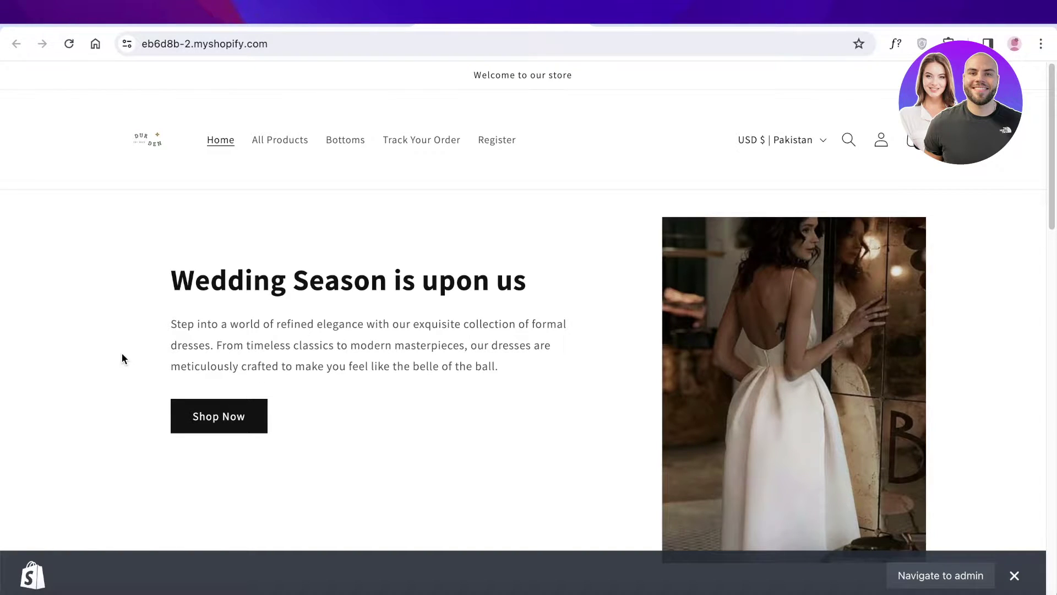
pyautogui.press('super+w')
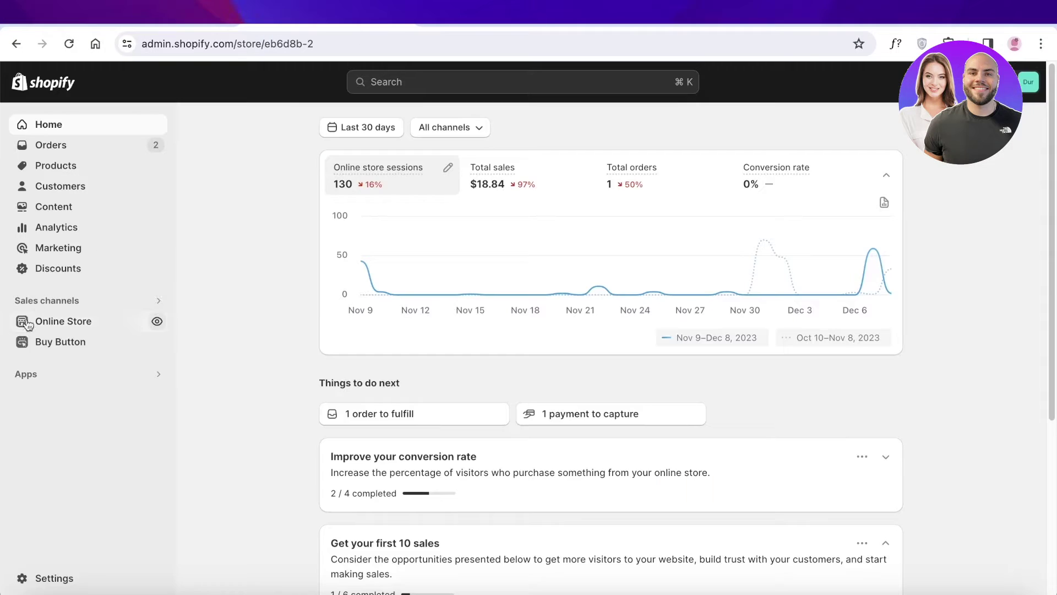
pyautogui.click(65, 321)
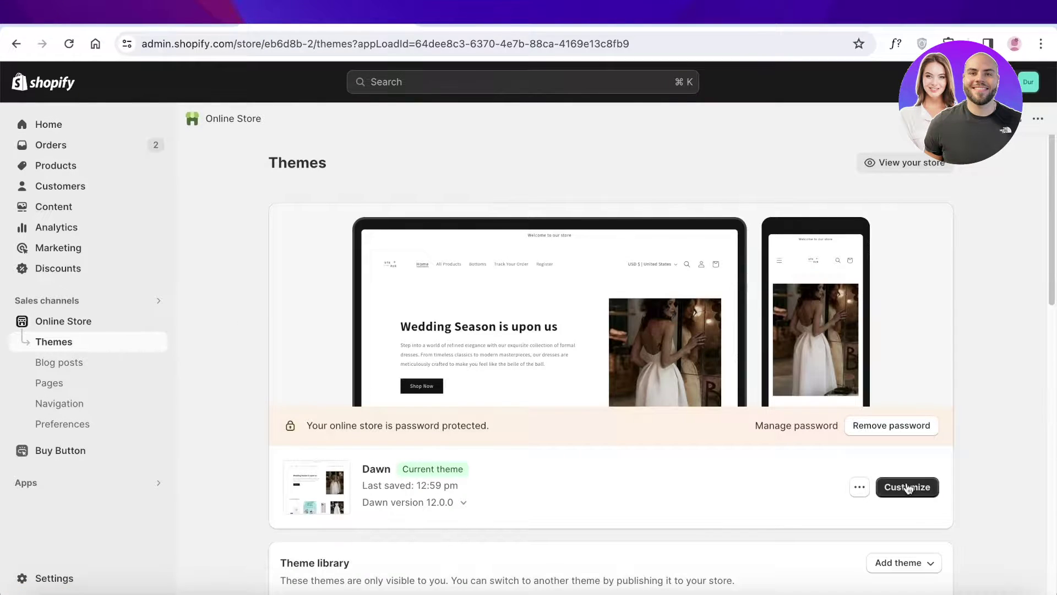
# - Open Dawn's editor, select the Wedding Season heading and paragraph, then exit to Themes
pyautogui.click(907, 487)
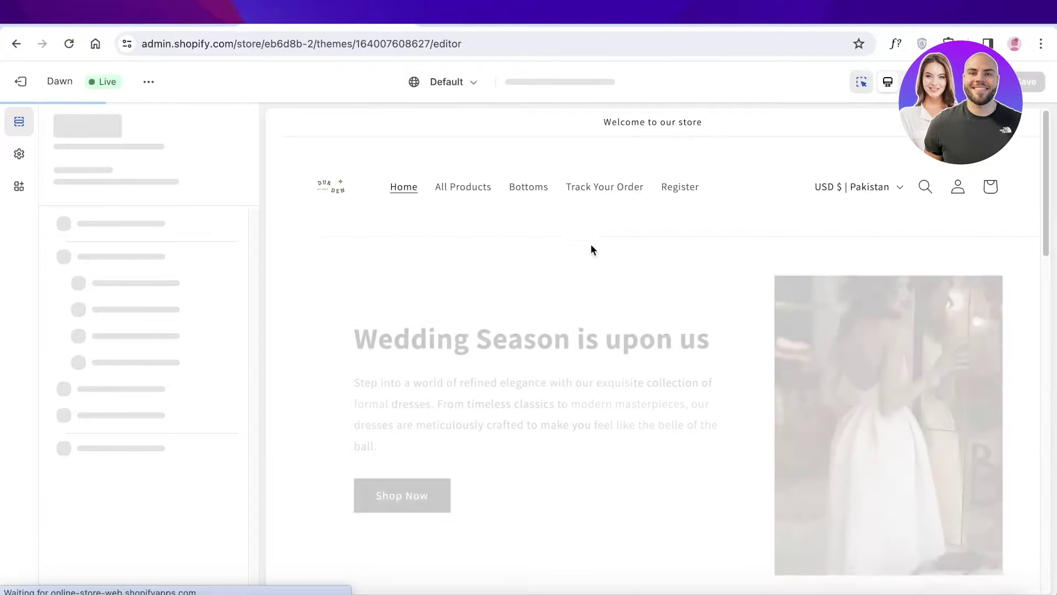
pyautogui.click(529, 327)
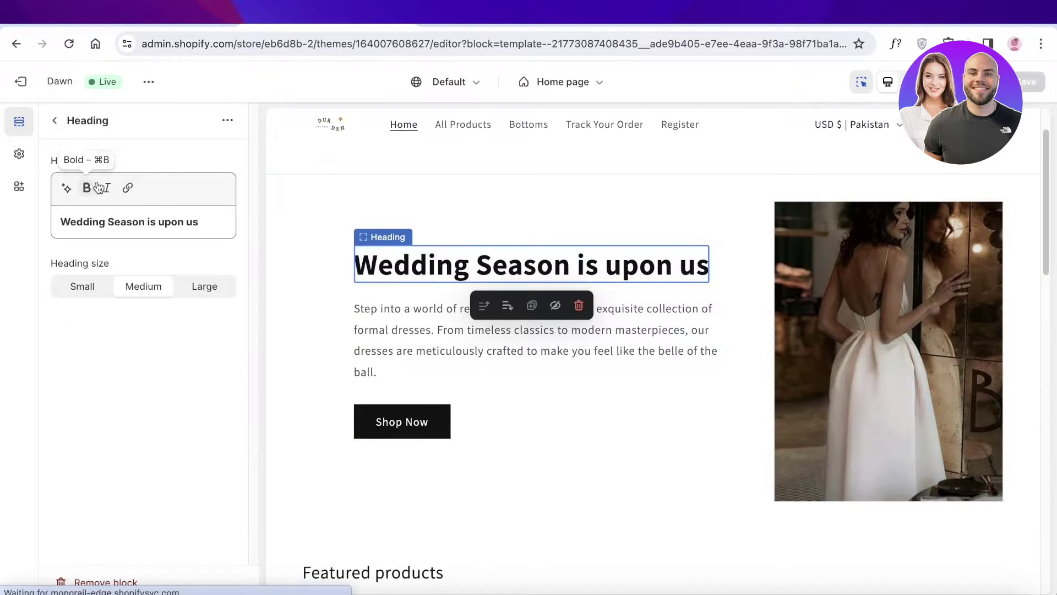
pyautogui.click(431, 341)
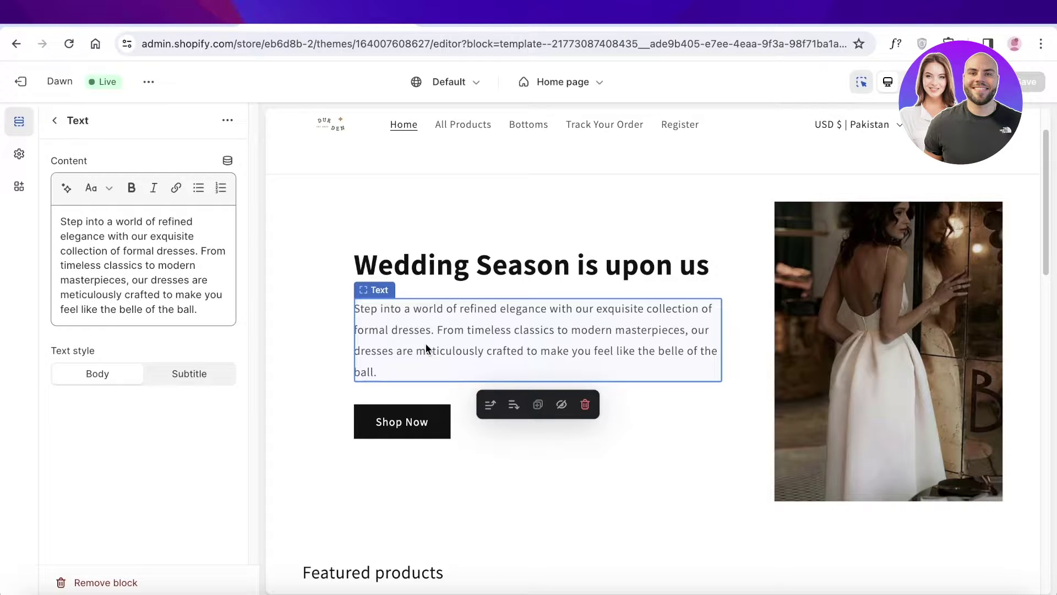
pyautogui.click(20, 82)
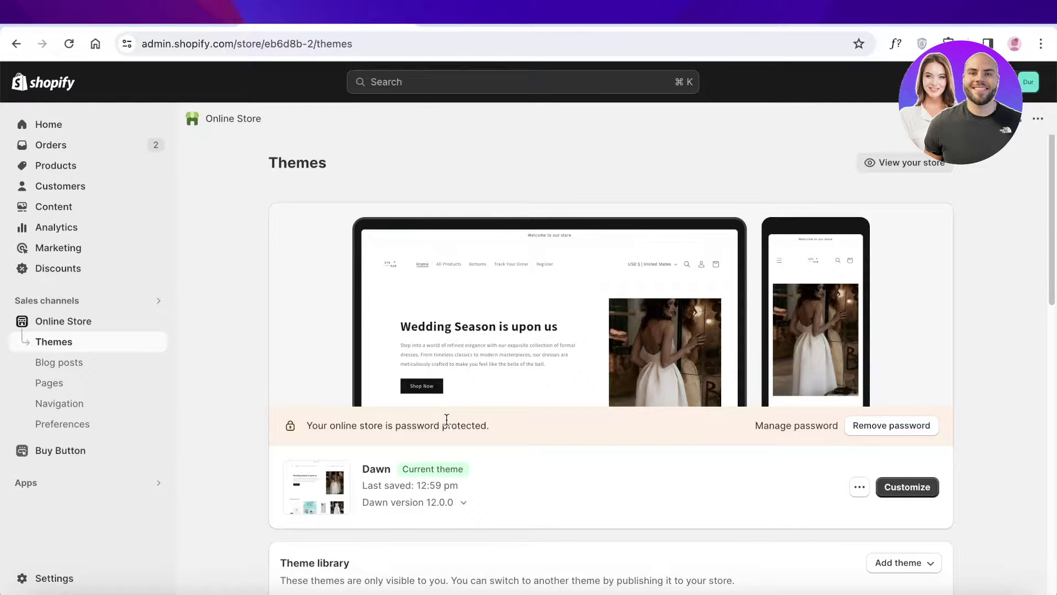
# - Scroll through the Popular free themes list
pyautogui.scroll(-9, 384, 359)
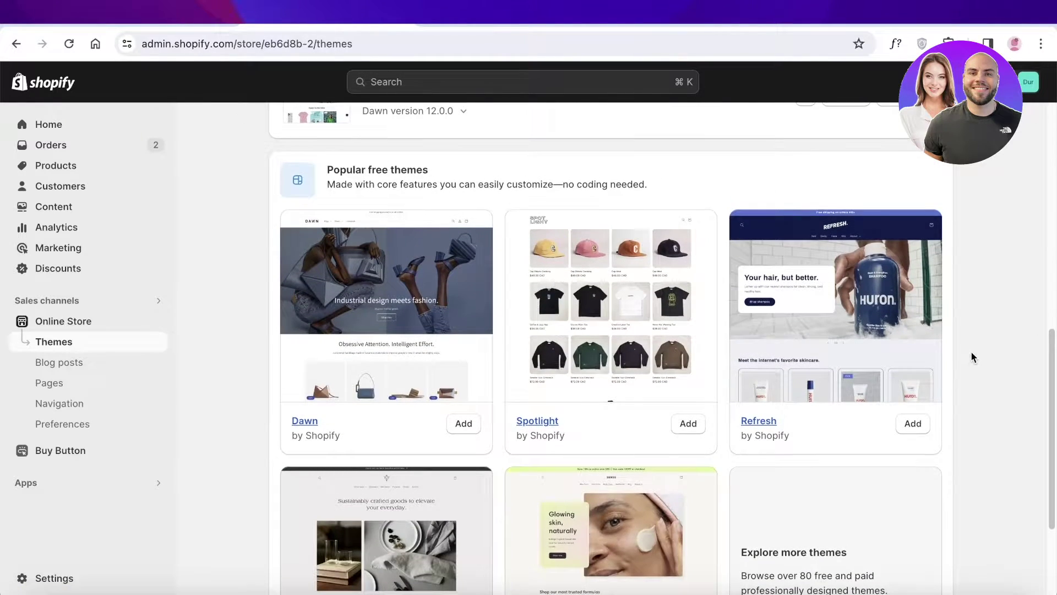
pyautogui.scroll(-2, 973, 358)
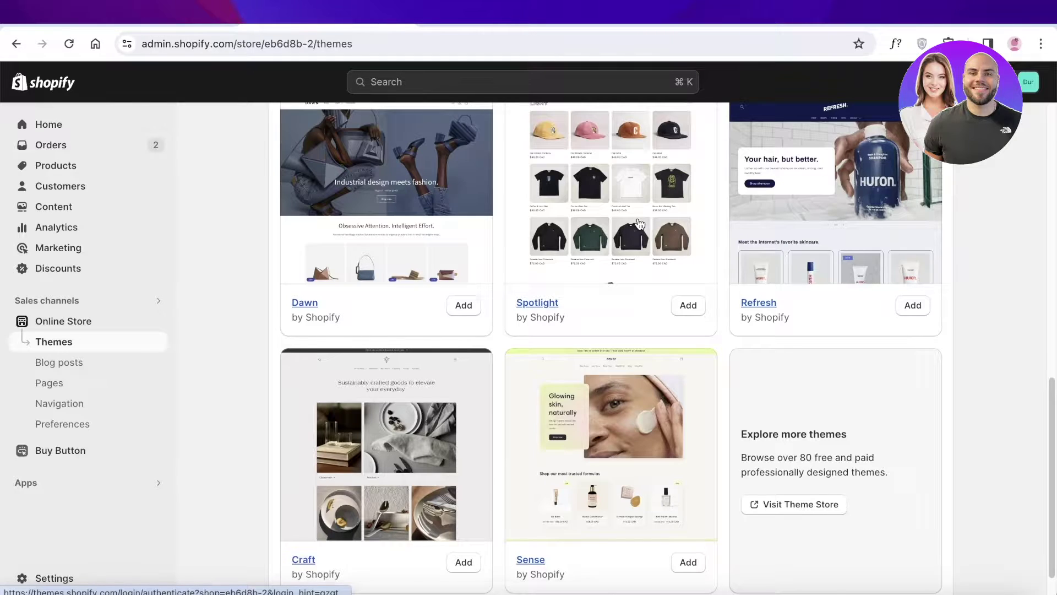
pyautogui.scroll(7, 1040, 424)
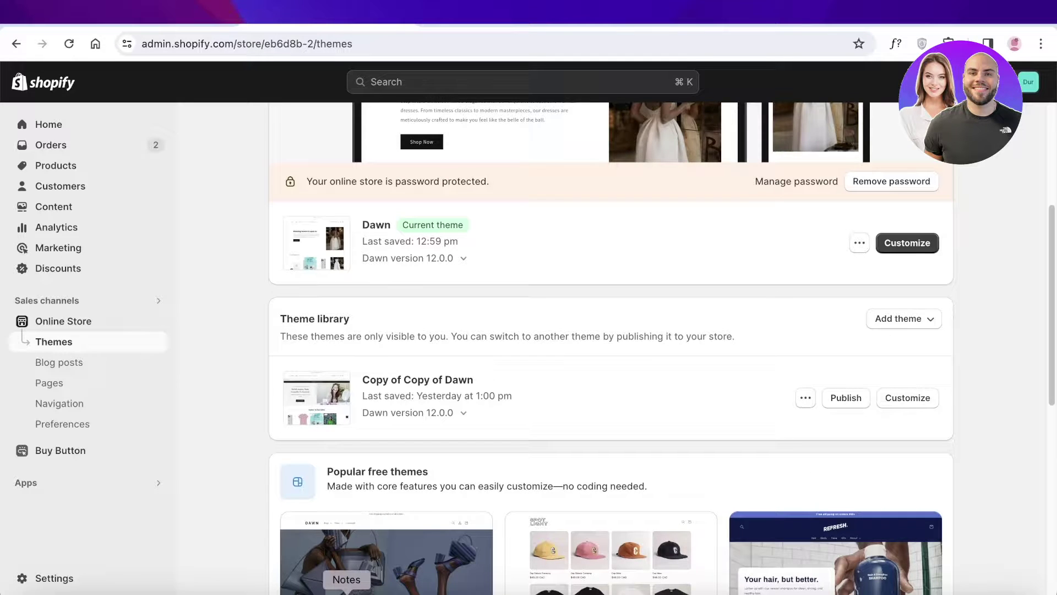
# - Glance at the CSS snippet in Notes, then return to the admin Home dashboard
pyautogui.click(346, 592)
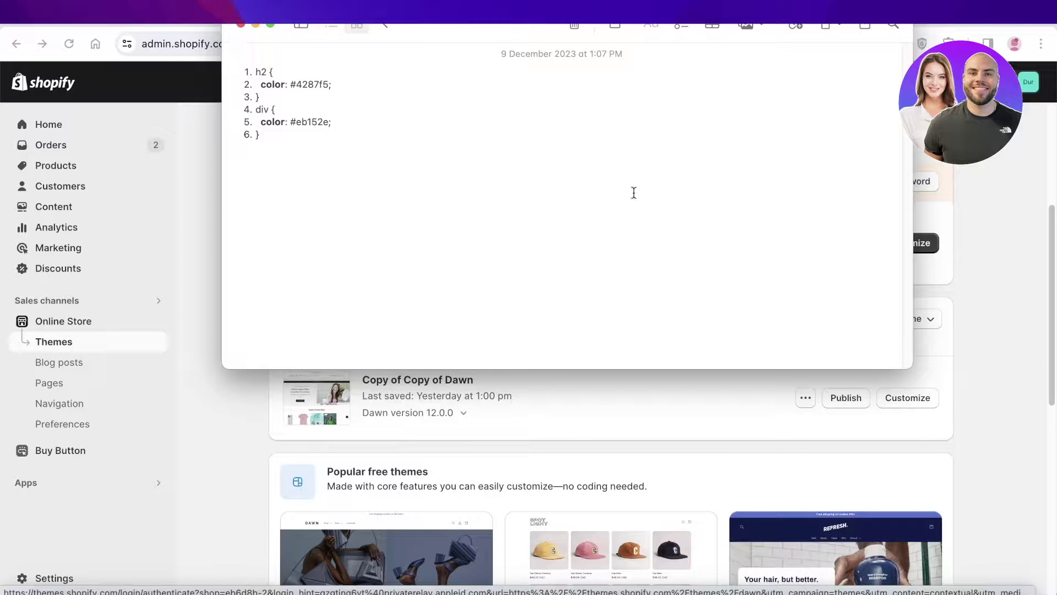
pyautogui.click(1015, 325)
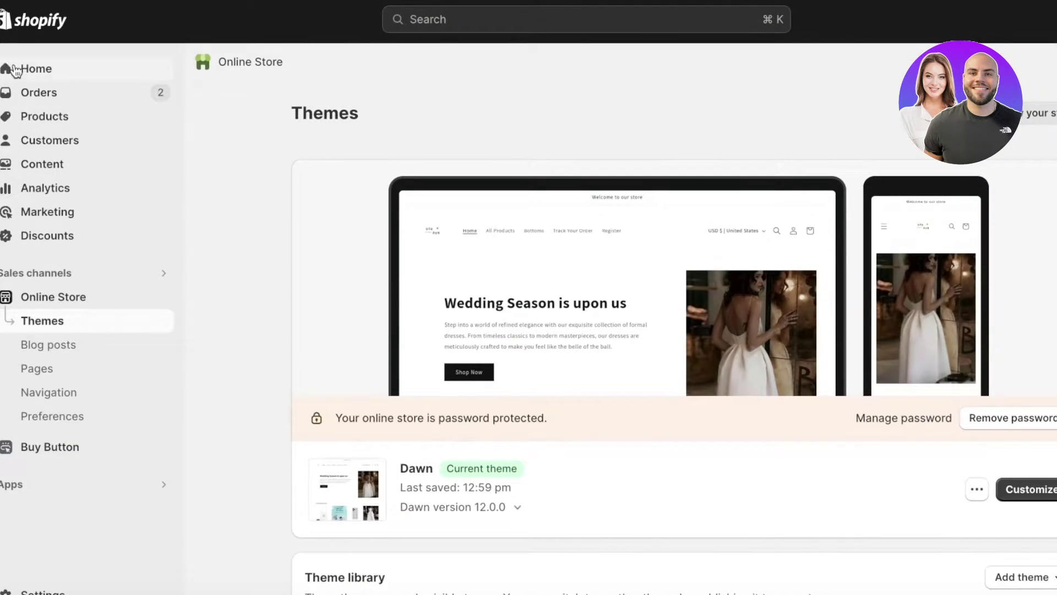
pyautogui.click(12, 69)
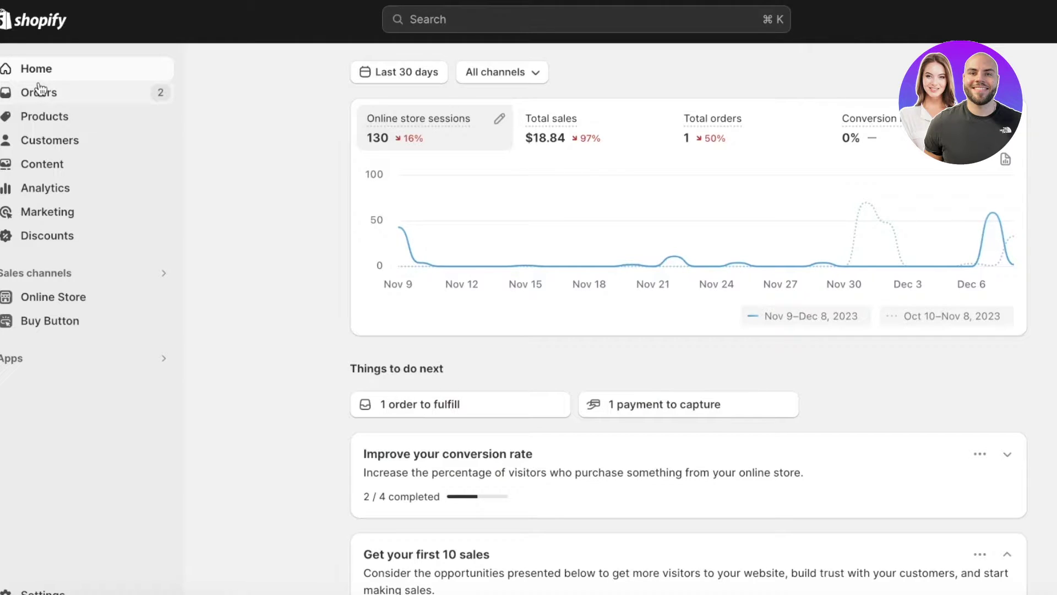
# - Open the Dawn theme editor from the Online Store themes page
pyautogui.click(69, 298)
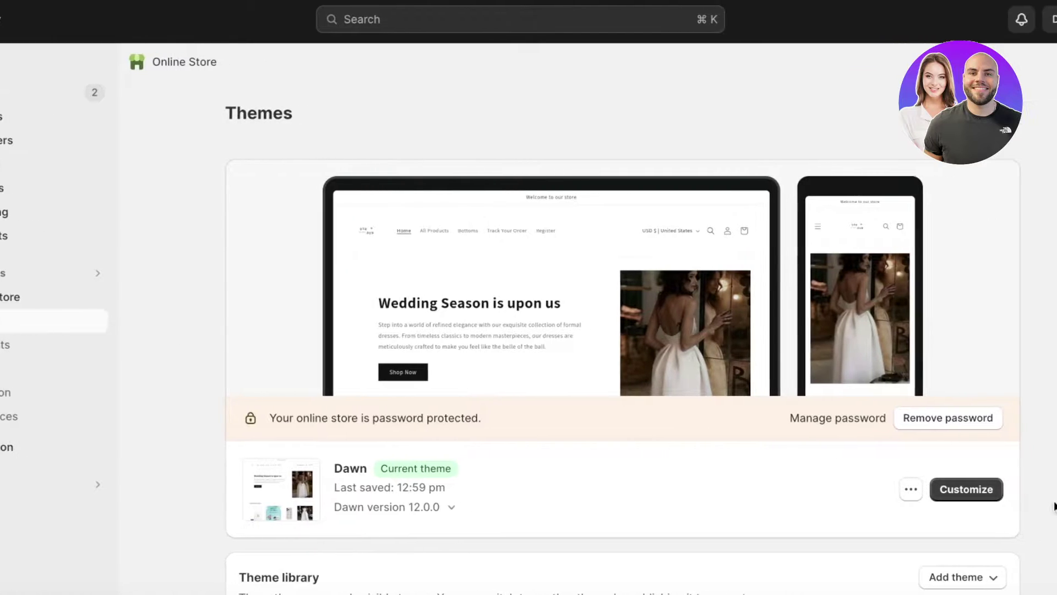
pyautogui.click(893, 488)
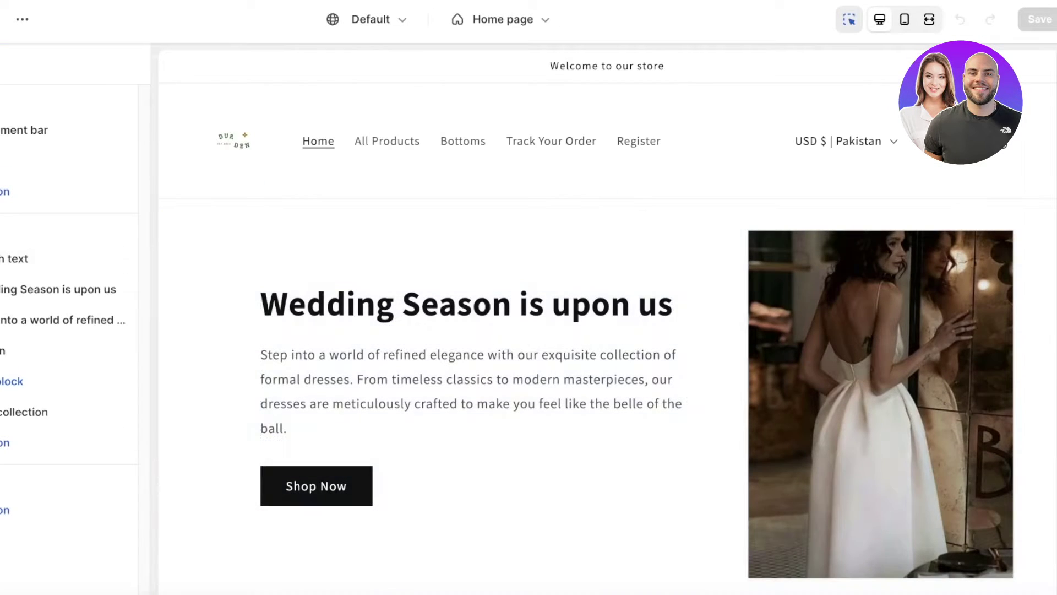
pyautogui.scroll(-4, 524, 214)
pyautogui.scroll(-10, 850, 221)
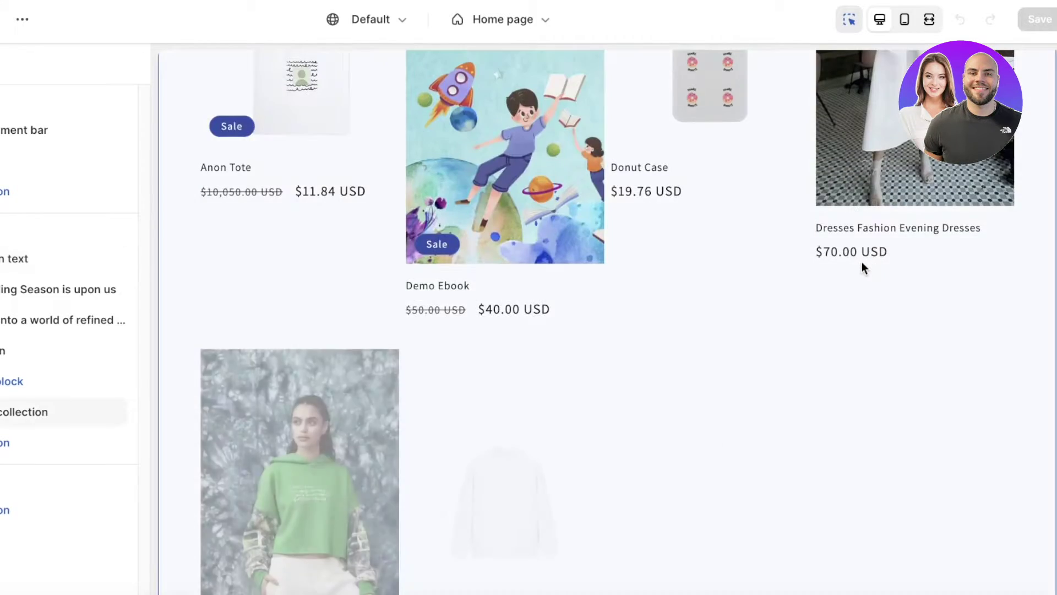
pyautogui.scroll(5, 508, 313)
pyautogui.scroll(5, 508, 313)
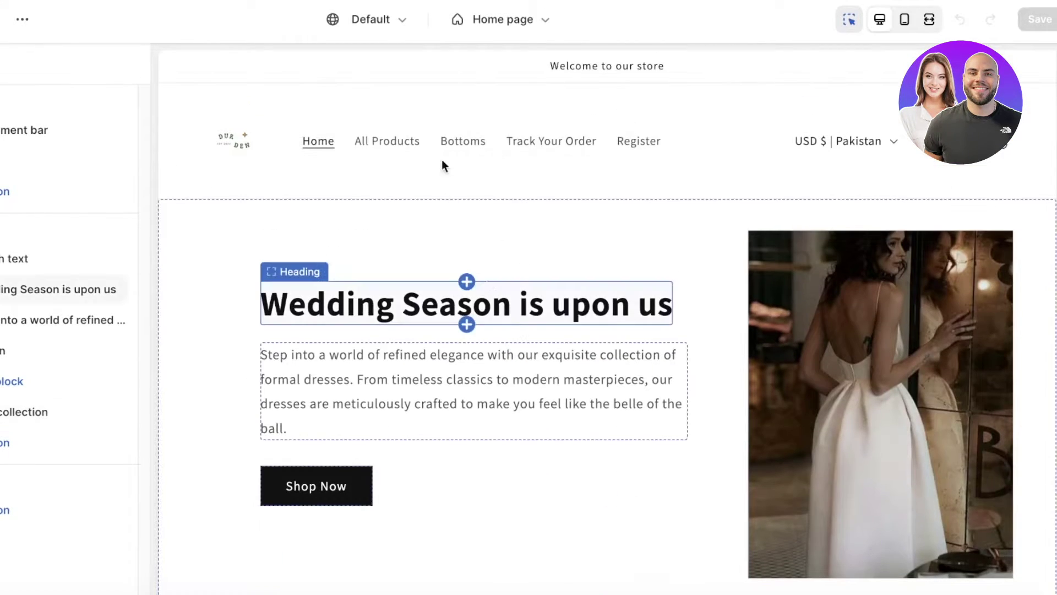
# - Select the Wedding Season image-with-text section so its settings show
pyautogui.click(528, 22)
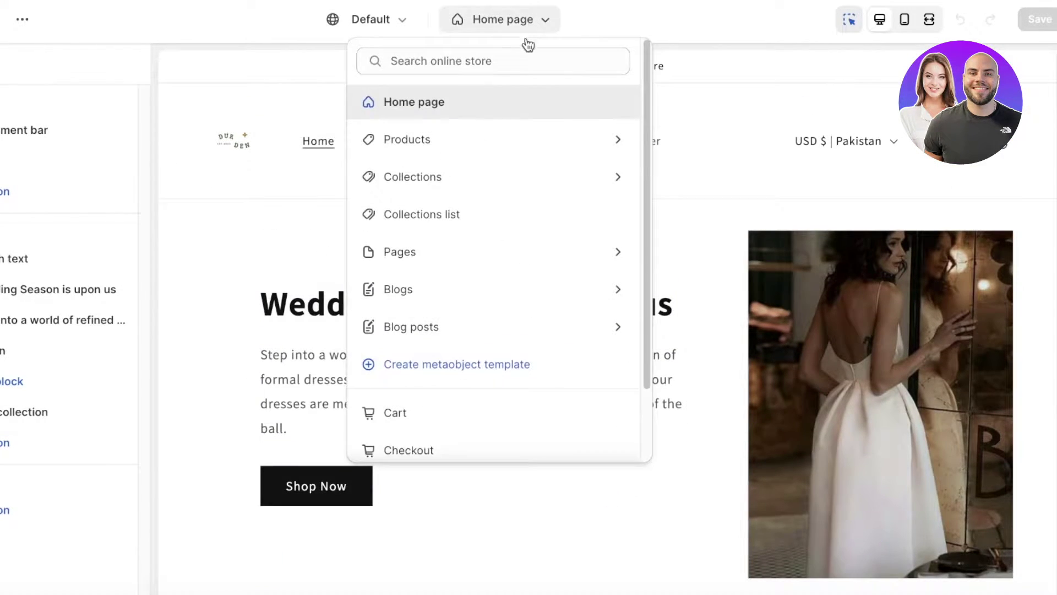
pyautogui.click(975, 289)
pyautogui.click(541, 292)
pyautogui.click(487, 175)
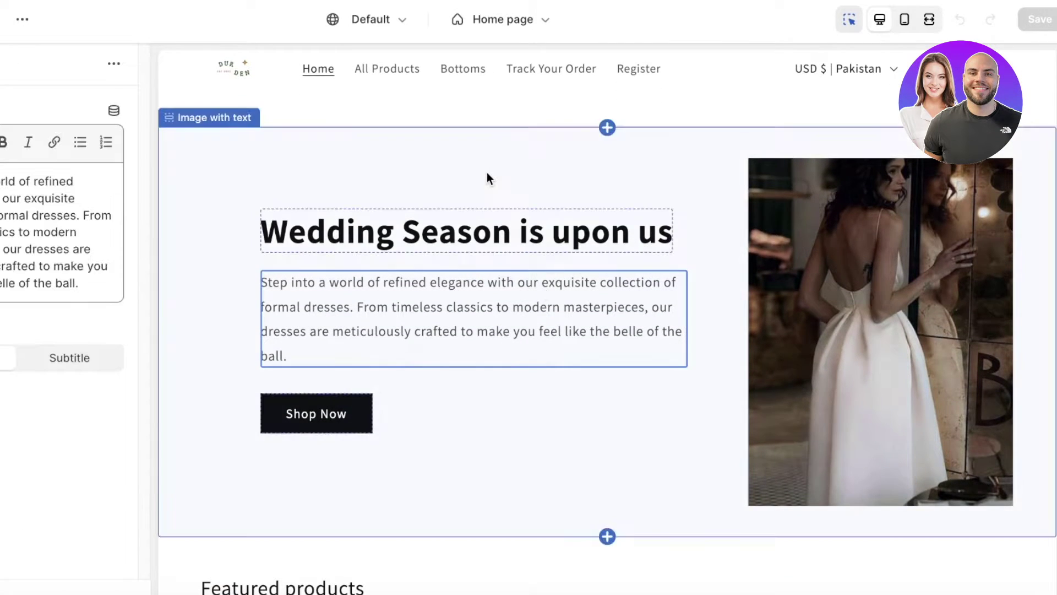
pyautogui.click(442, 285)
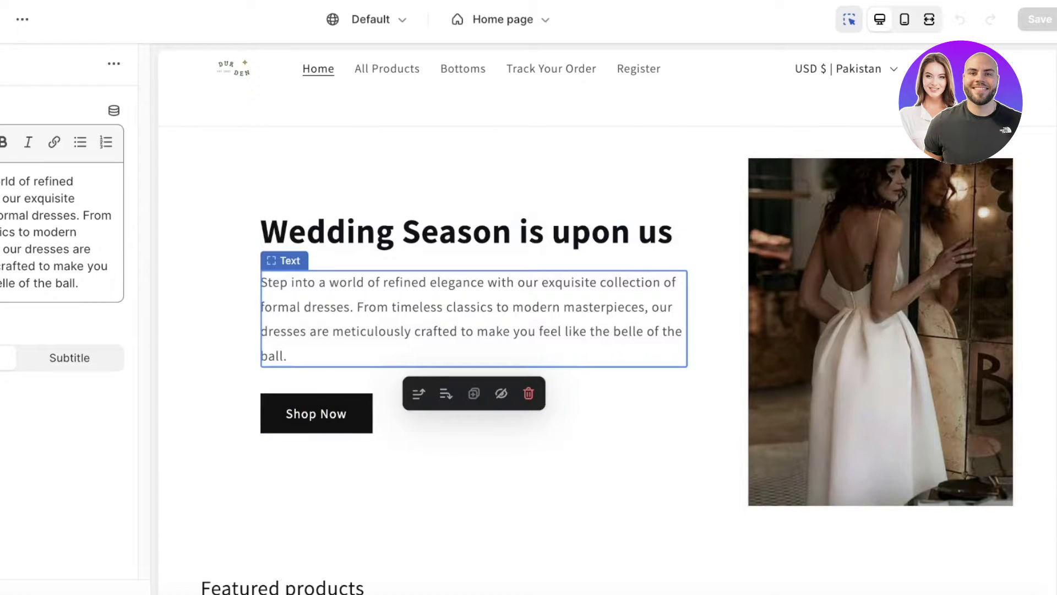
pyautogui.press('Escape')
pyautogui.click(546, 154)
pyautogui.scroll(-10, 441, 248)
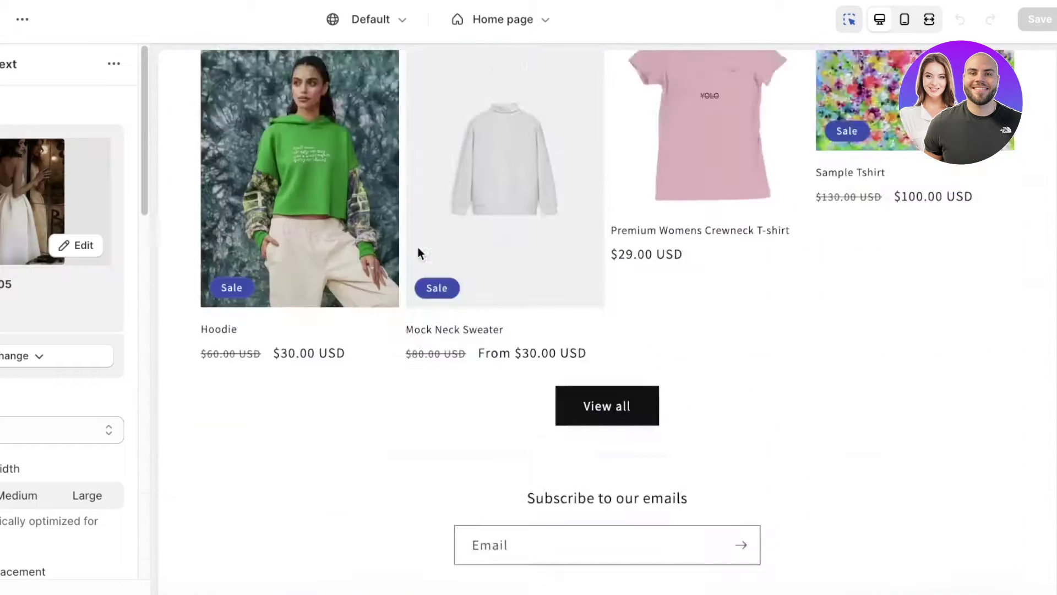
pyautogui.scroll(6, 446, 247)
pyautogui.scroll(5, 489, 226)
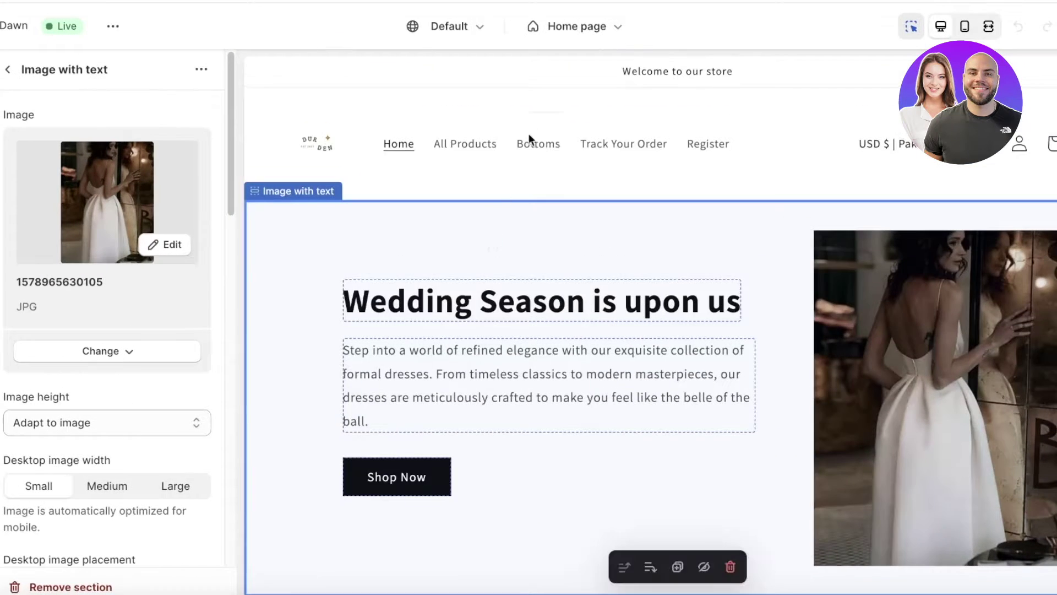
pyautogui.click(589, 85)
pyautogui.scroll(-10, 184, 242)
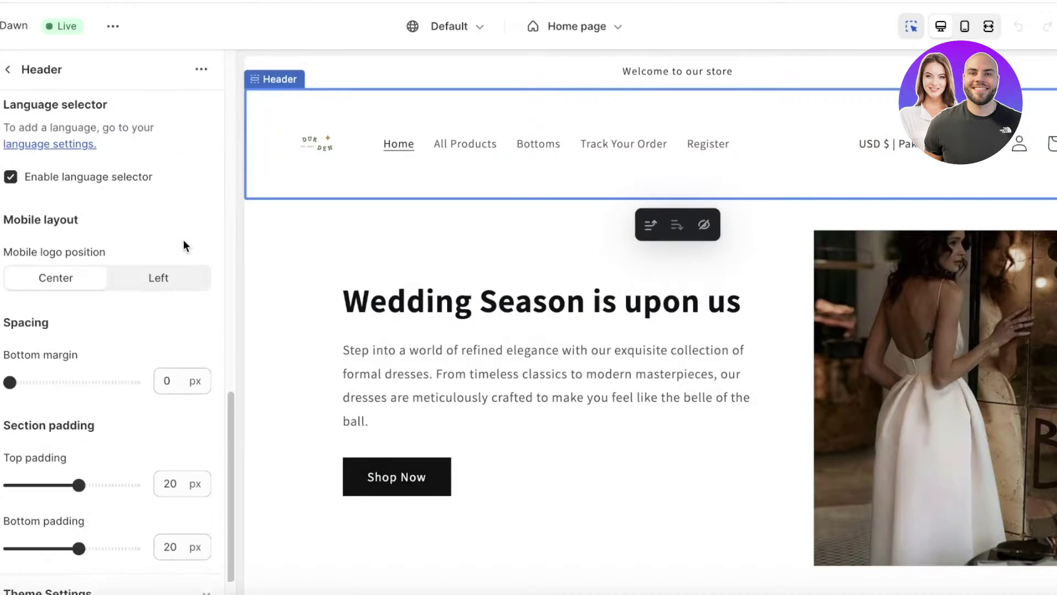
pyautogui.click(437, 249)
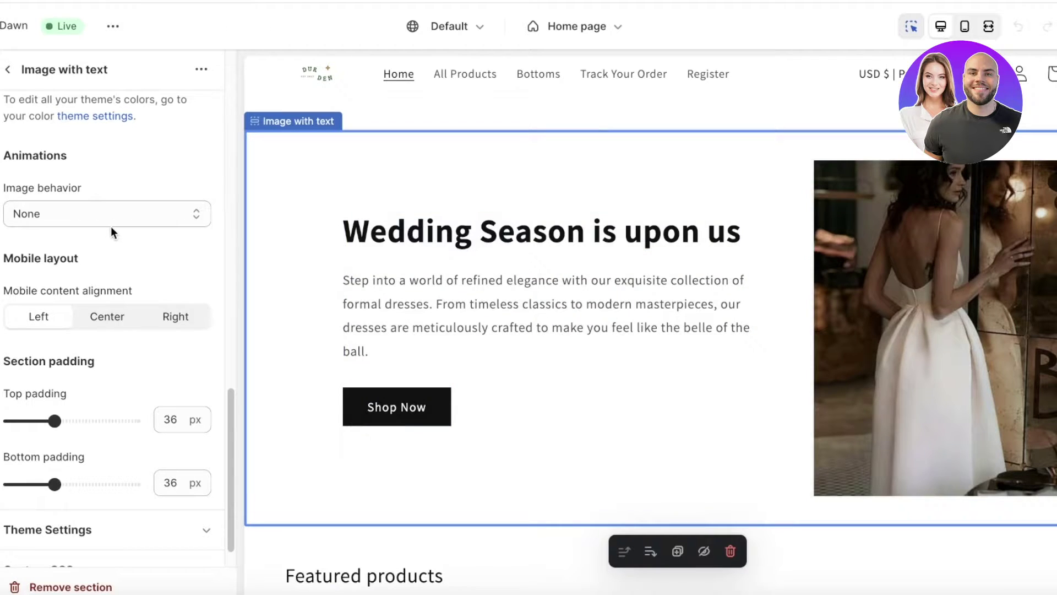
pyautogui.scroll(-1, 110, 226)
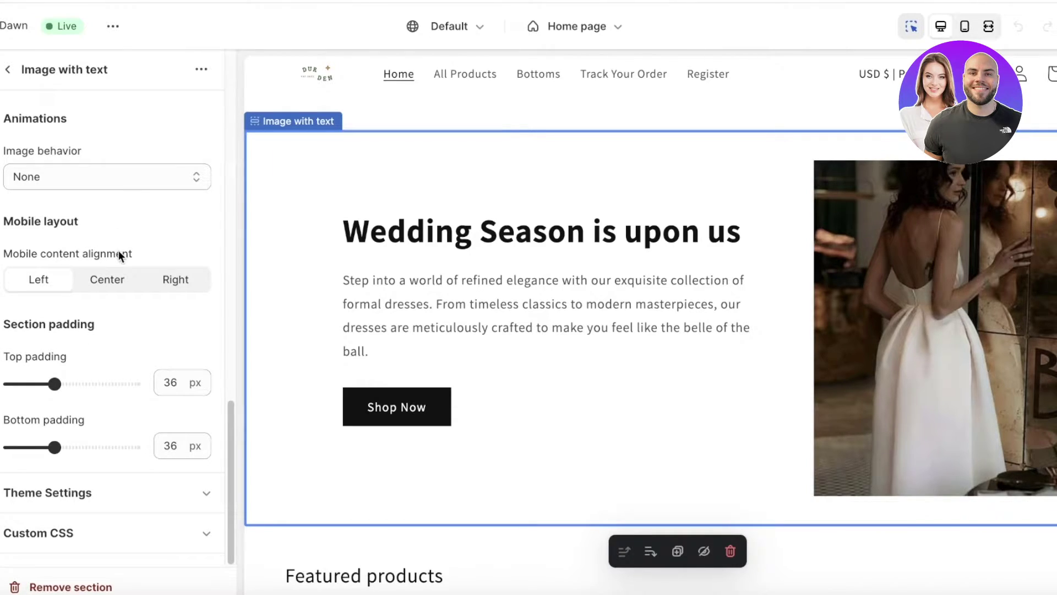
# - Expand the section's Custom CSS and clear its sample code
pyautogui.click(43, 544)
pyautogui.scroll(-3, 49, 534)
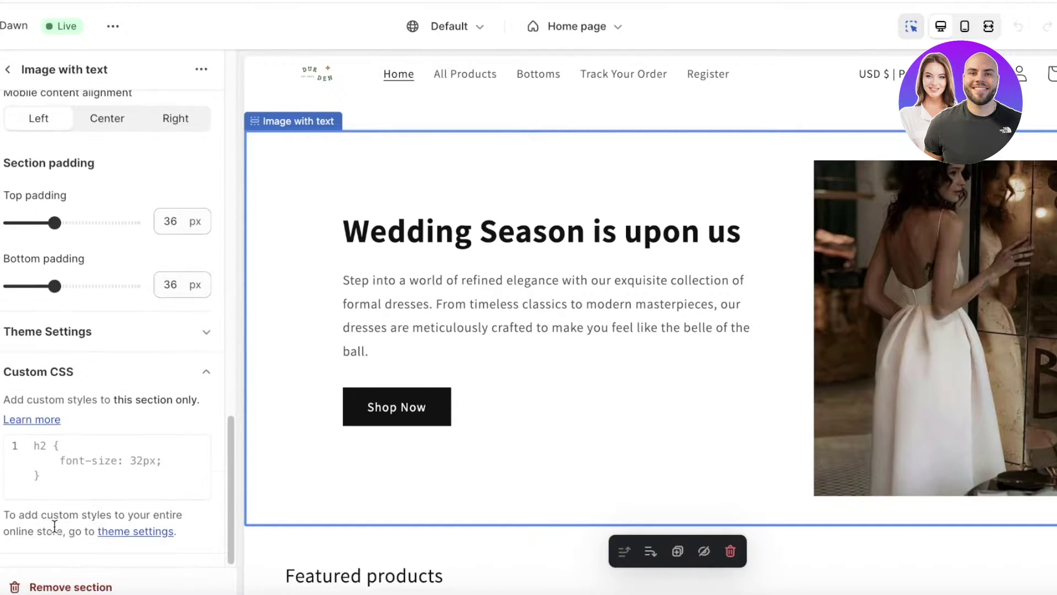
pyautogui.click(78, 480)
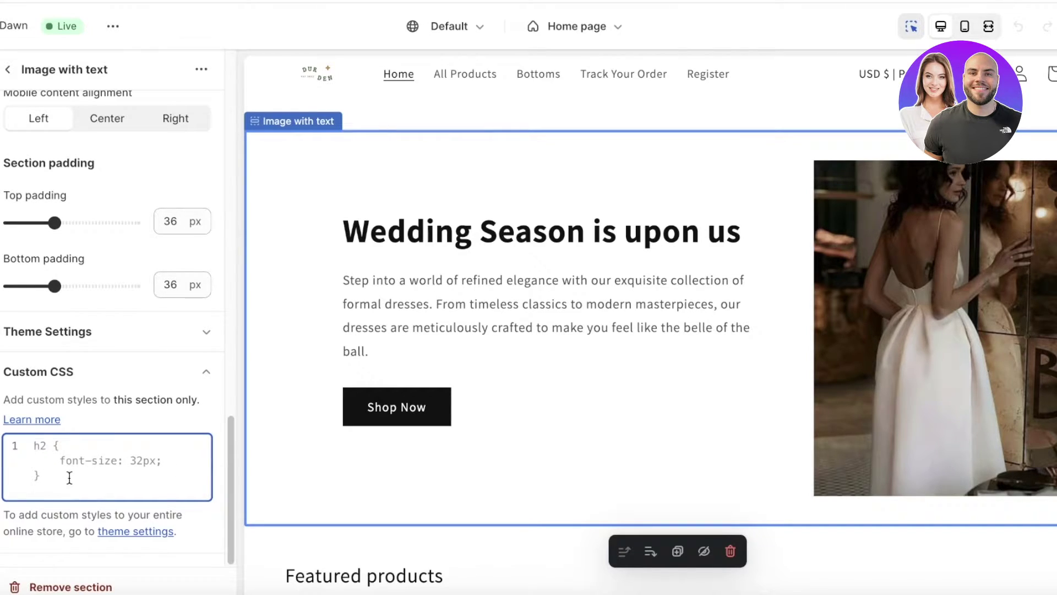
pyautogui.press('Return')
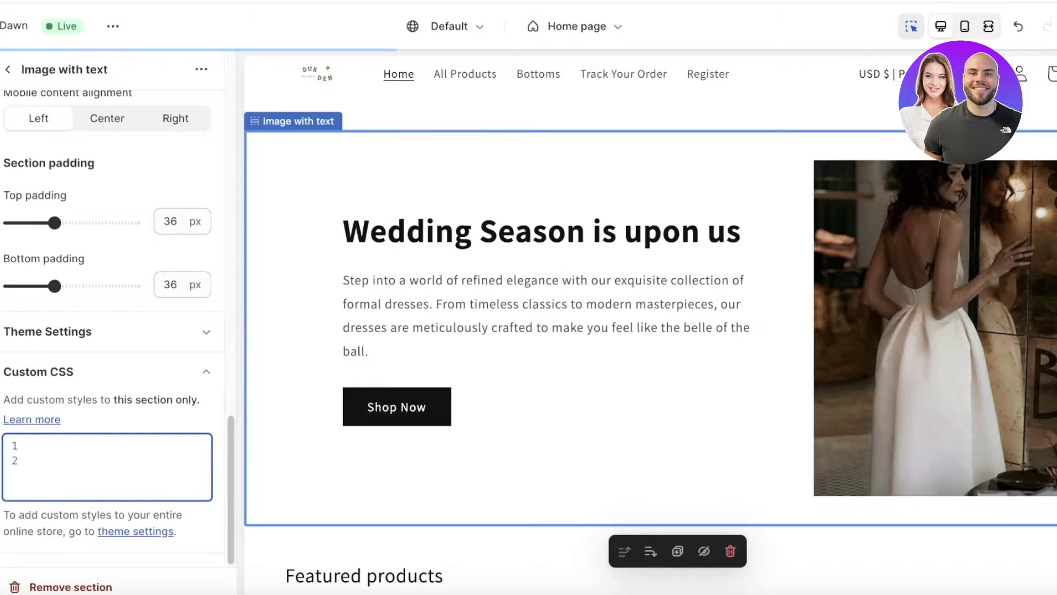
# - Copy the h2 and div colour CSS from Notes for pasting into Custom CSS
pyautogui.click(334, 589)
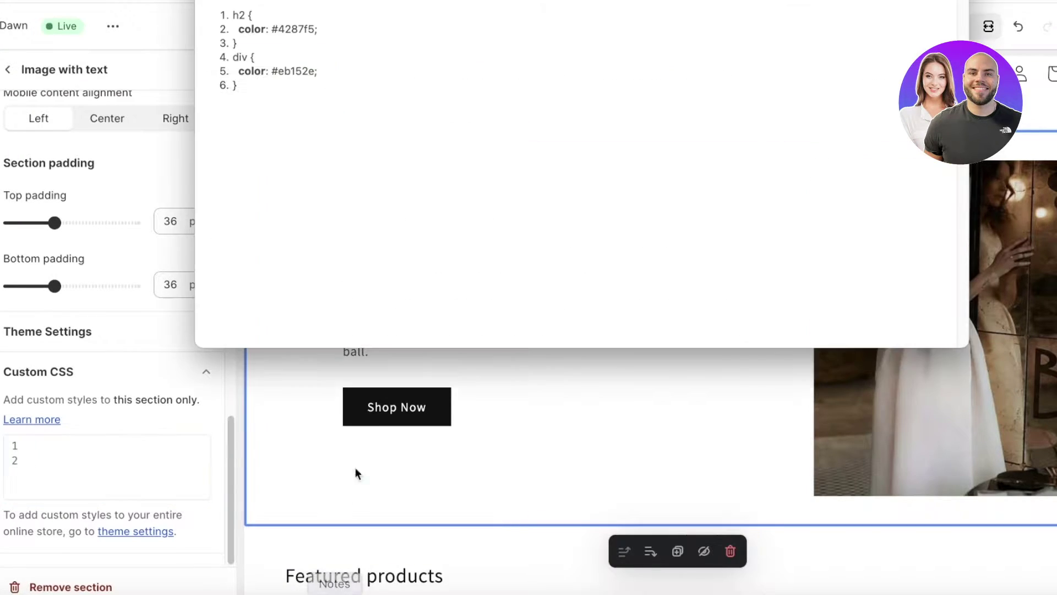
pyautogui.press('super+a')
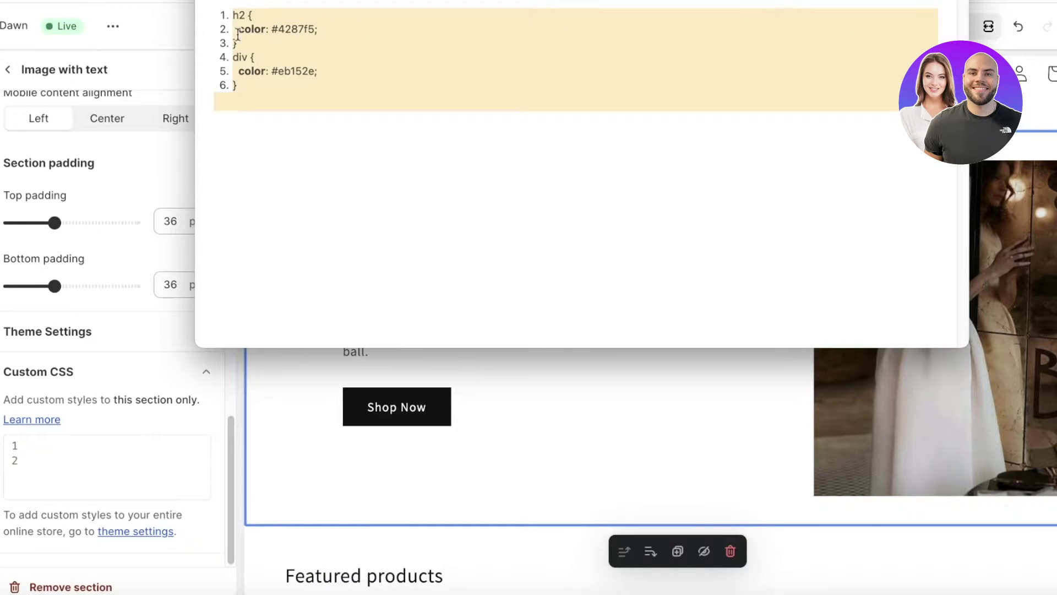
pyautogui.rightClick(265, 112)
pyautogui.click(291, 159)
pyautogui.click(111, 486)
pyautogui.rightClick(79, 452)
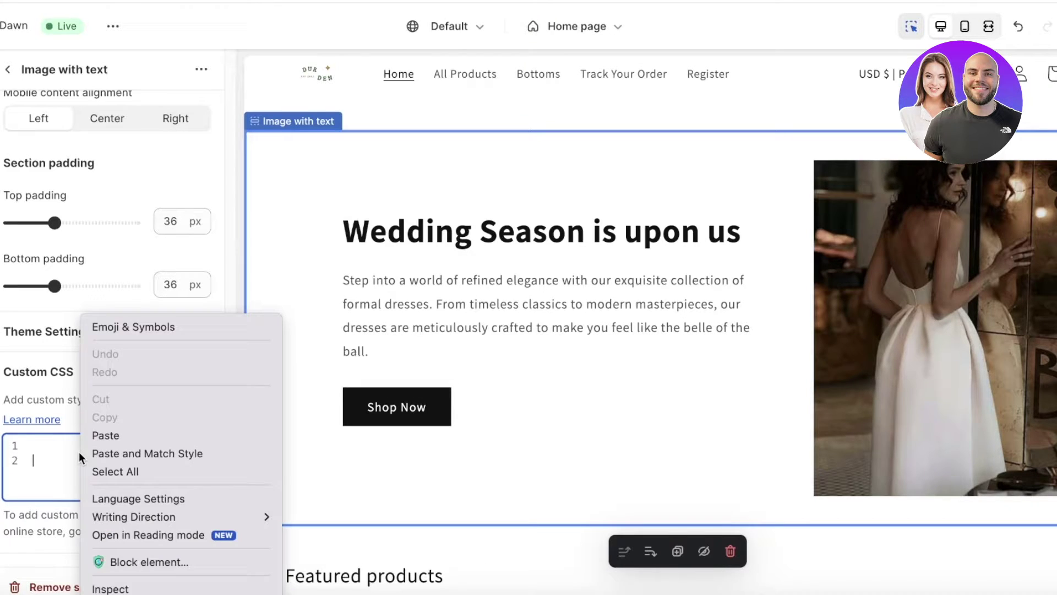
# - Paste the six-line colour CSS and strip the stray numbering from lines 1 and 2
pyautogui.click(113, 437)
pyautogui.scroll(-1, 123, 432)
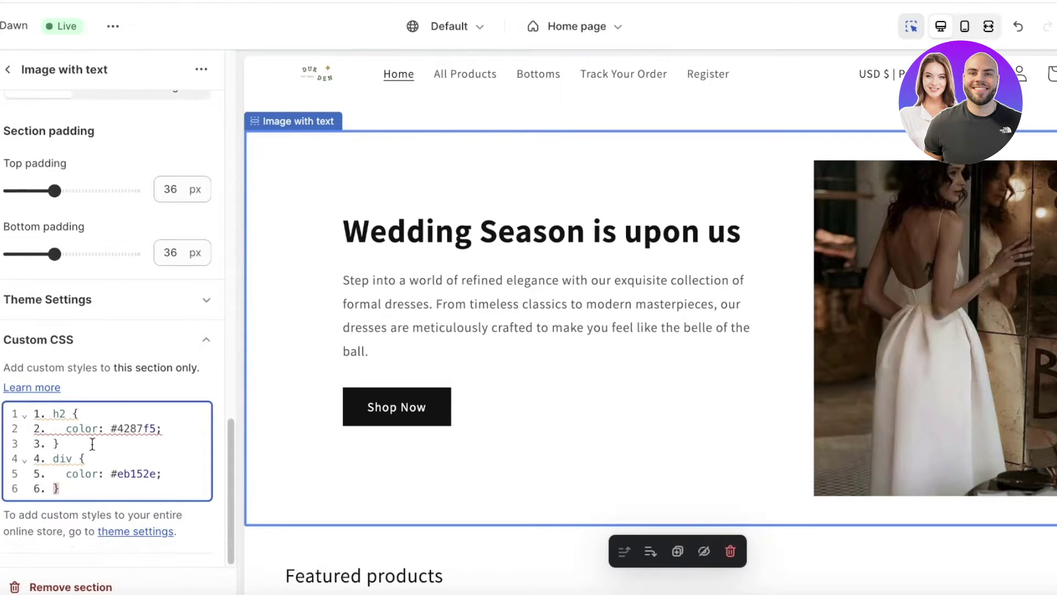
pyautogui.click(117, 428)
pyautogui.click(46, 414)
pyautogui.press('BackSpace')
pyautogui.press('BackSpace')
pyautogui.press('Delete')
pyautogui.click(48, 428)
pyautogui.press('Delete')
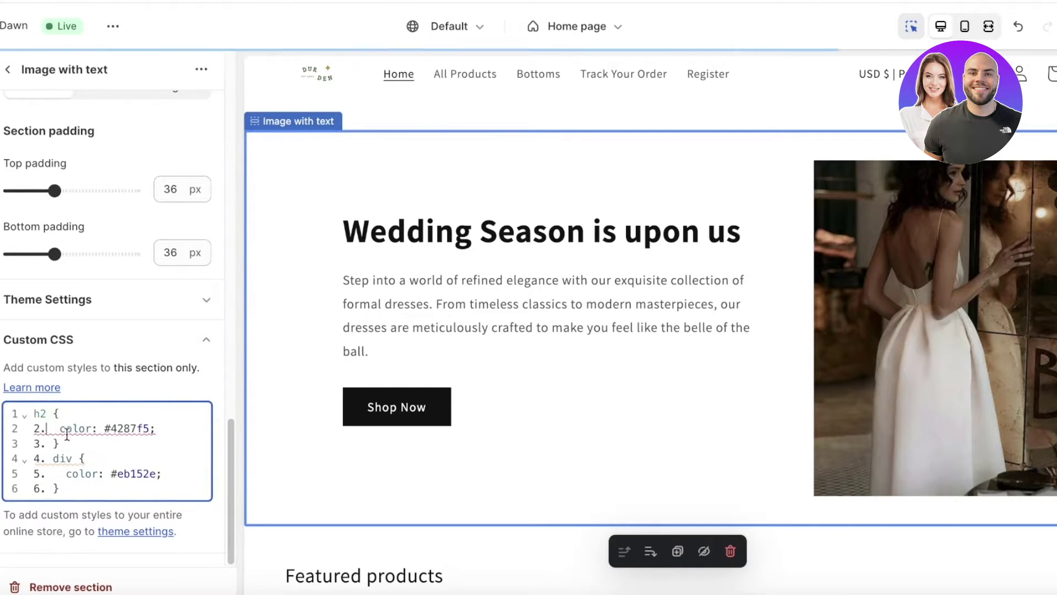
pyautogui.press('BackSpace')
# - Remove the remaining line numbers from lines 3–6 and restore the closing brace
pyautogui.press('BackSpace')
pyautogui.click(46, 443)
pyautogui.press('BackSpace')
pyautogui.press('BackSpace')
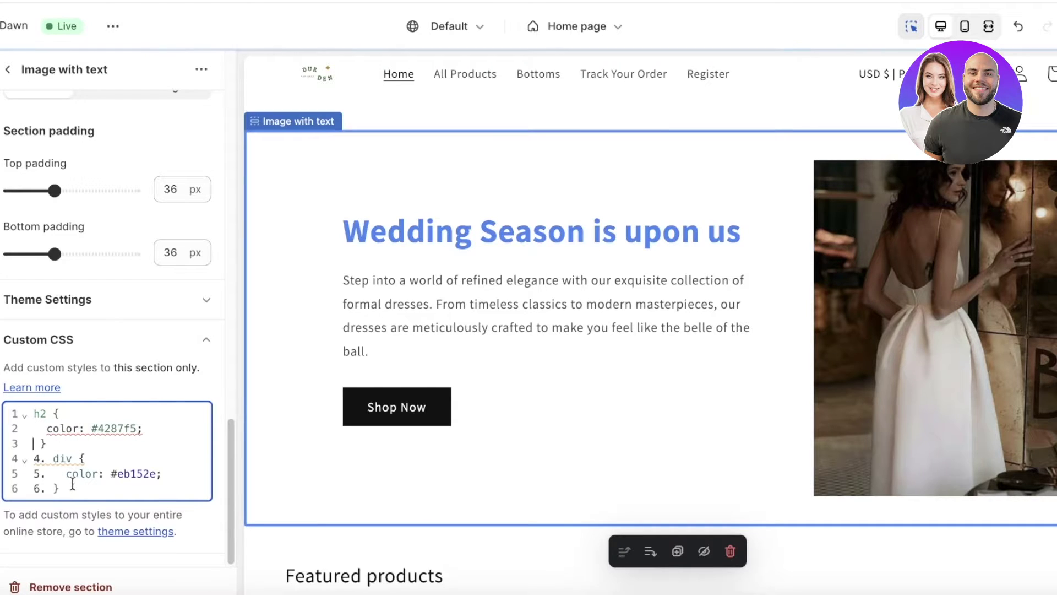
pyautogui.click(48, 464)
pyautogui.press('BackSpace')
pyautogui.press('BackSpace')
pyautogui.press('BackSpace')
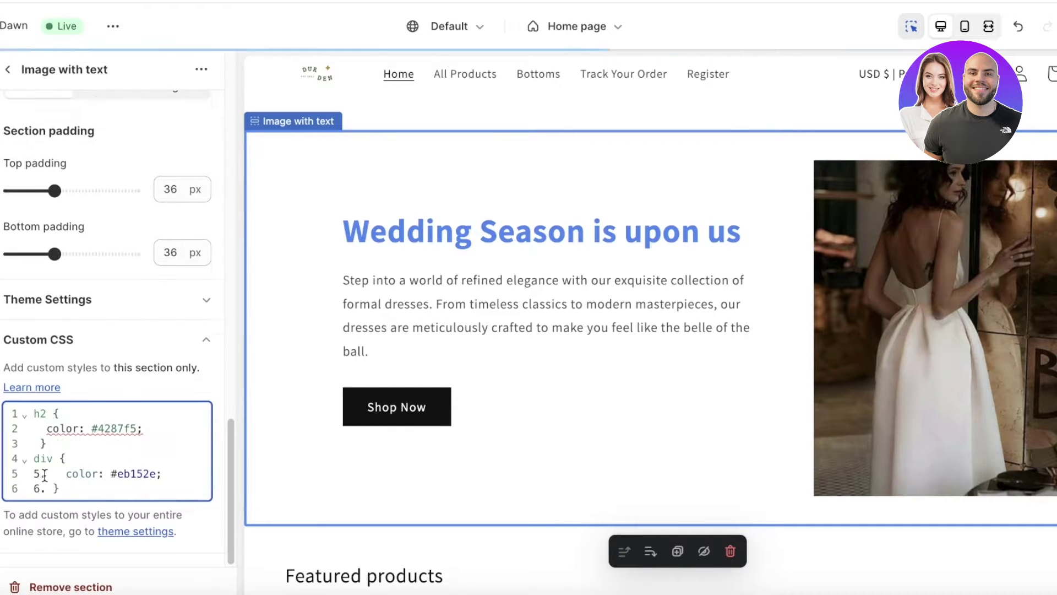
pyautogui.click(48, 474)
pyautogui.press('BackSpace')
pyautogui.press('BackSpace')
pyautogui.click(41, 489)
pyautogui.press('BackSpace')
pyautogui.press('BackSpace')
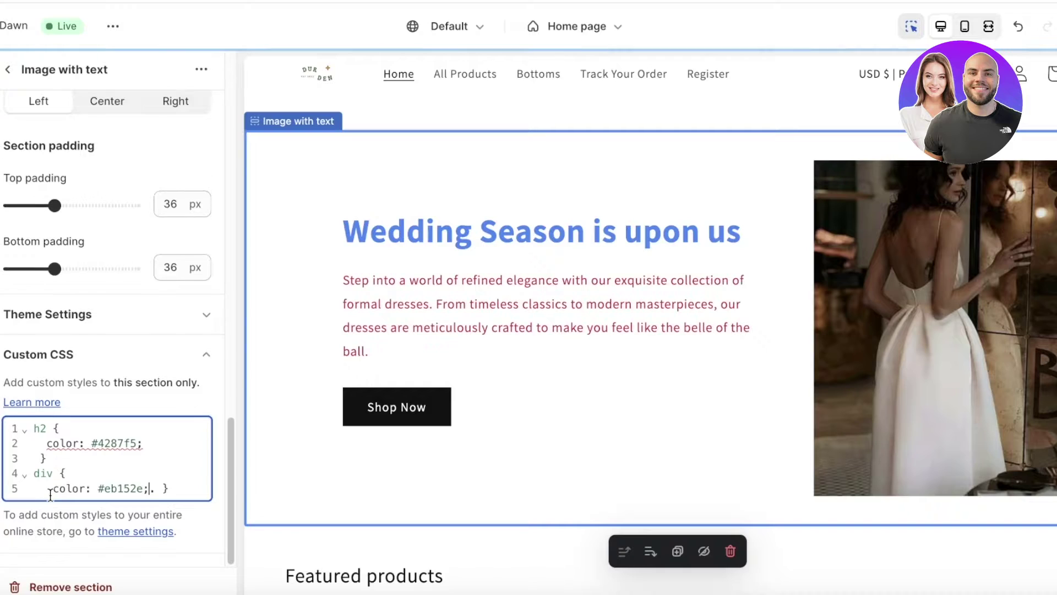
pyautogui.press('Return')
pyautogui.press('Delete')
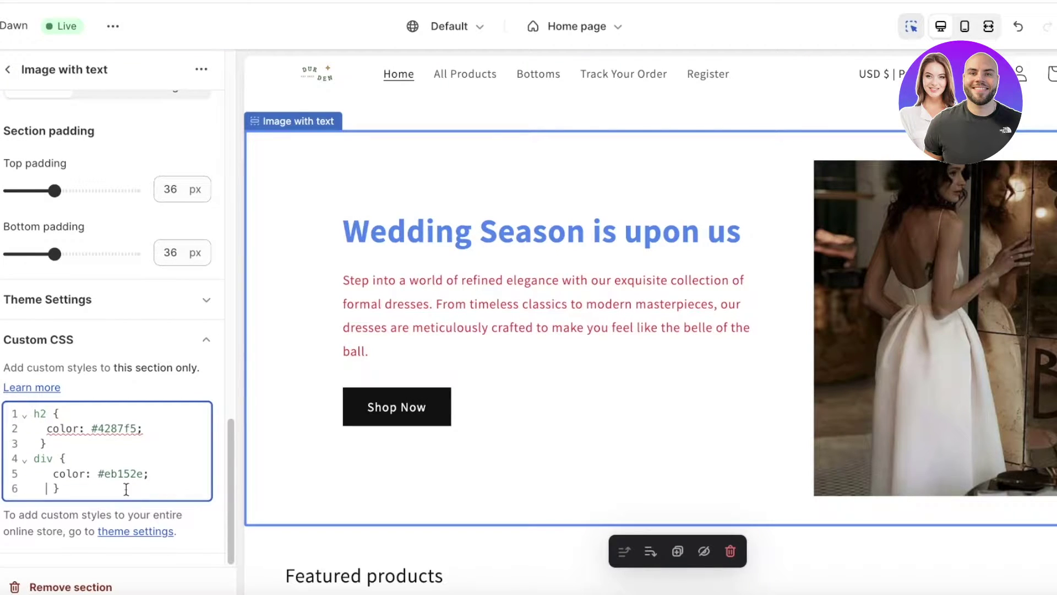
pyautogui.click(160, 433)
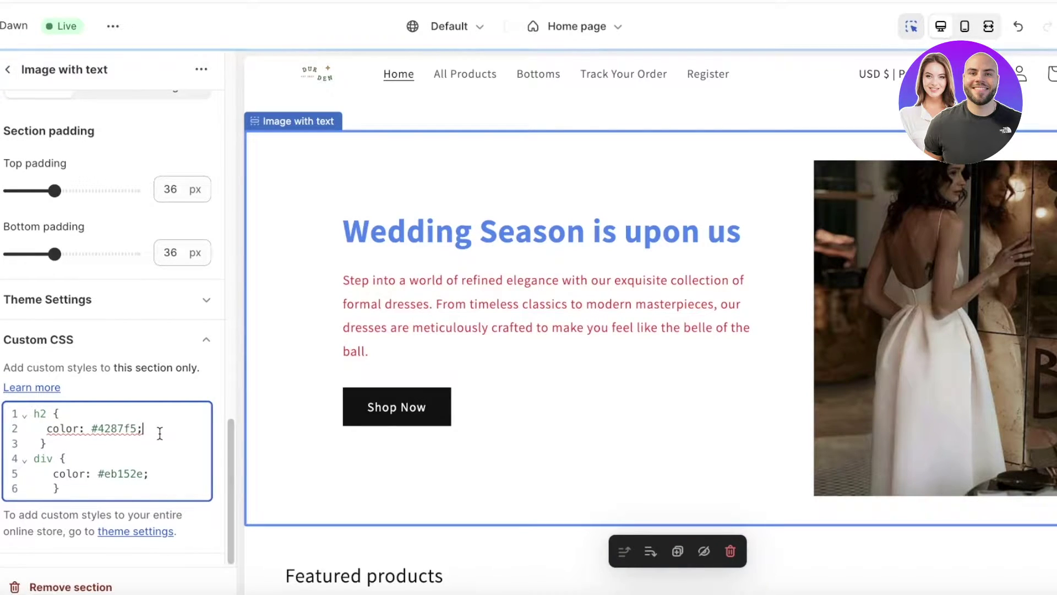
pyautogui.click(121, 489)
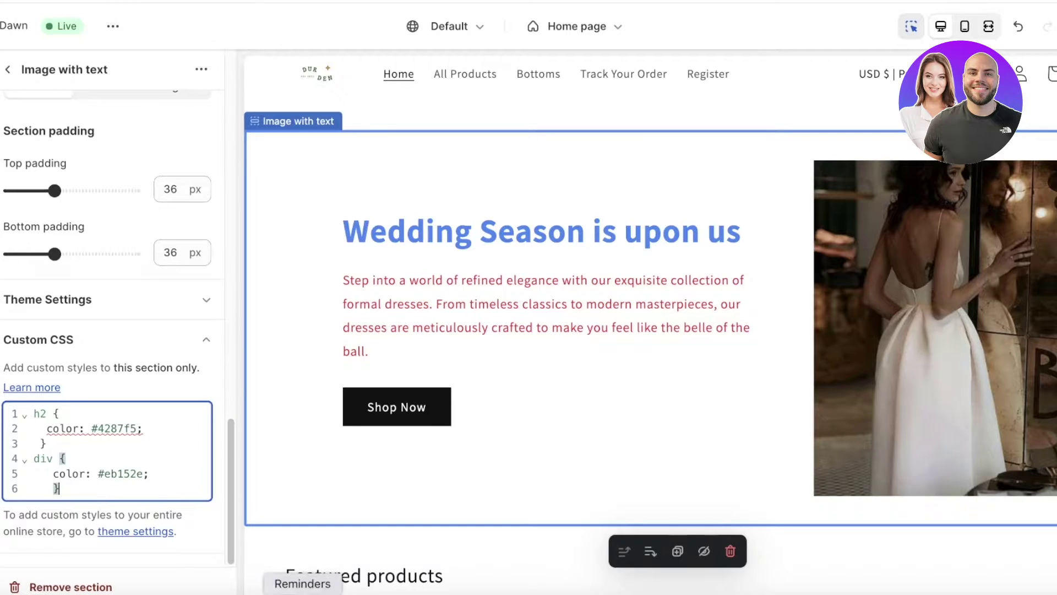
# - Highlight the hex values 4287f5 and eb152e in Notes
pyautogui.click(335, 592)
pyautogui.click(441, 144)
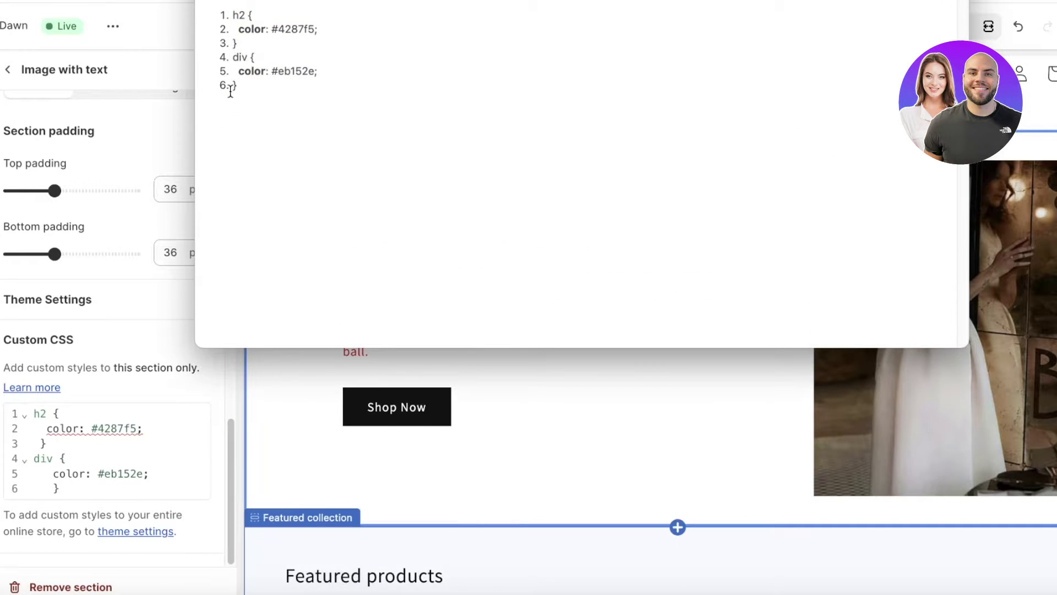
pyautogui.moveTo(230, 91); pyautogui.dragTo(211, 15)
pyautogui.click(302, 95)
pyautogui.moveTo(278, 30); pyautogui.dragTo(310, 35)
pyautogui.moveTo(278, 71); pyautogui.dragTo(313, 71)
# - Set the HTML Color Codes picker to bright magenta #FF0087
pyautogui.click(604, 416)
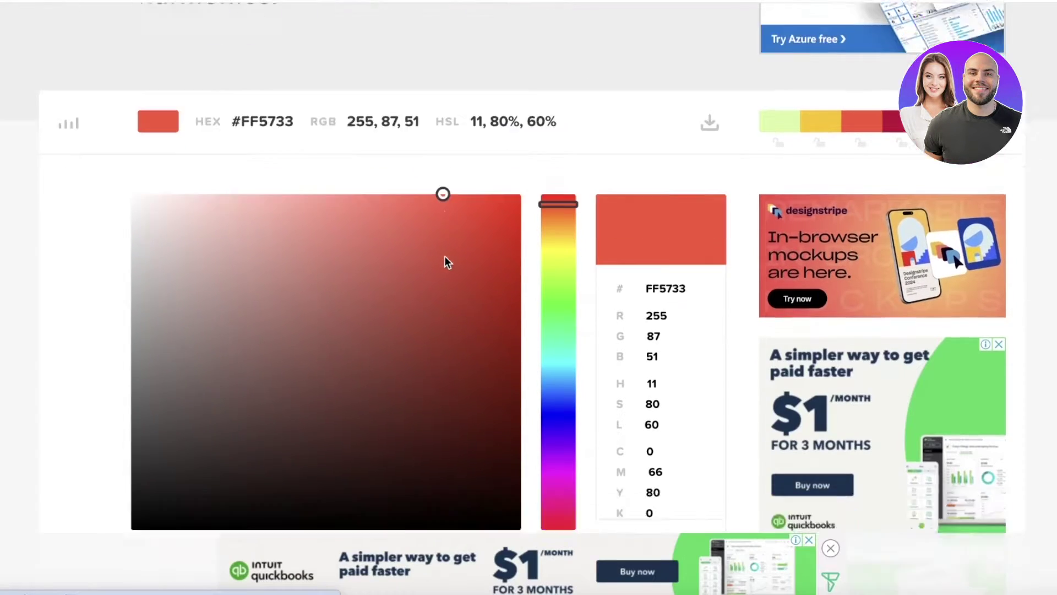
pyautogui.scroll(-2, 432, 255)
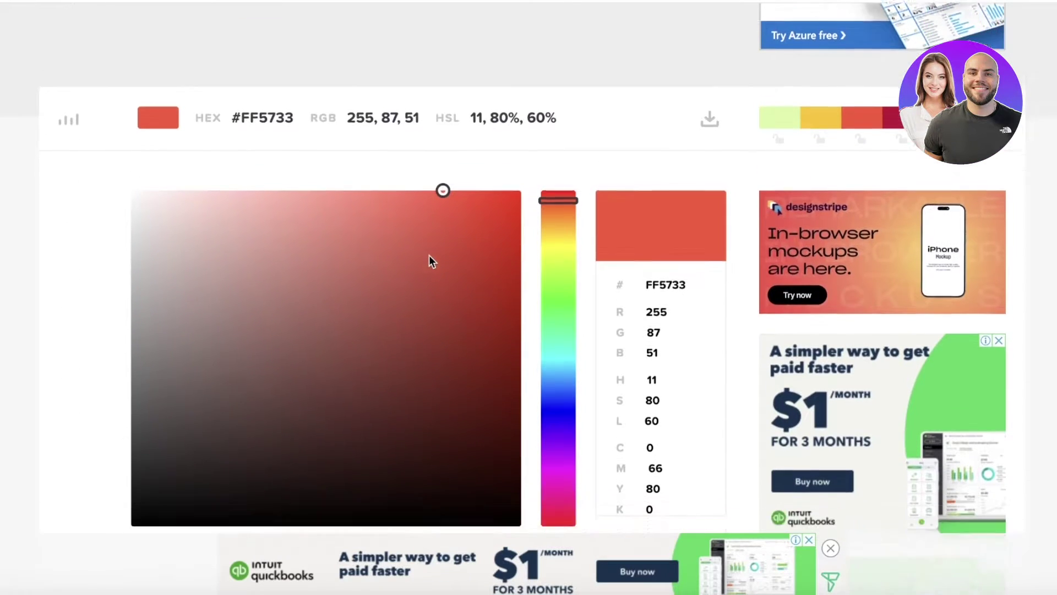
pyautogui.click(415, 223)
pyautogui.moveTo(558, 339)
pyautogui.mouseDown()
pyautogui.moveTo(534, 365)
pyautogui.moveTo(550, 457)
pyautogui.mouseUp()
pyautogui.moveTo(512, 219)
pyautogui.mouseDown()
pyautogui.moveTo(448, 209)
pyautogui.moveTo(415, 283)
pyautogui.moveTo(541, 339)
pyautogui.mouseUp()
pyautogui.moveTo(557, 457); pyautogui.dragTo(564, 477)
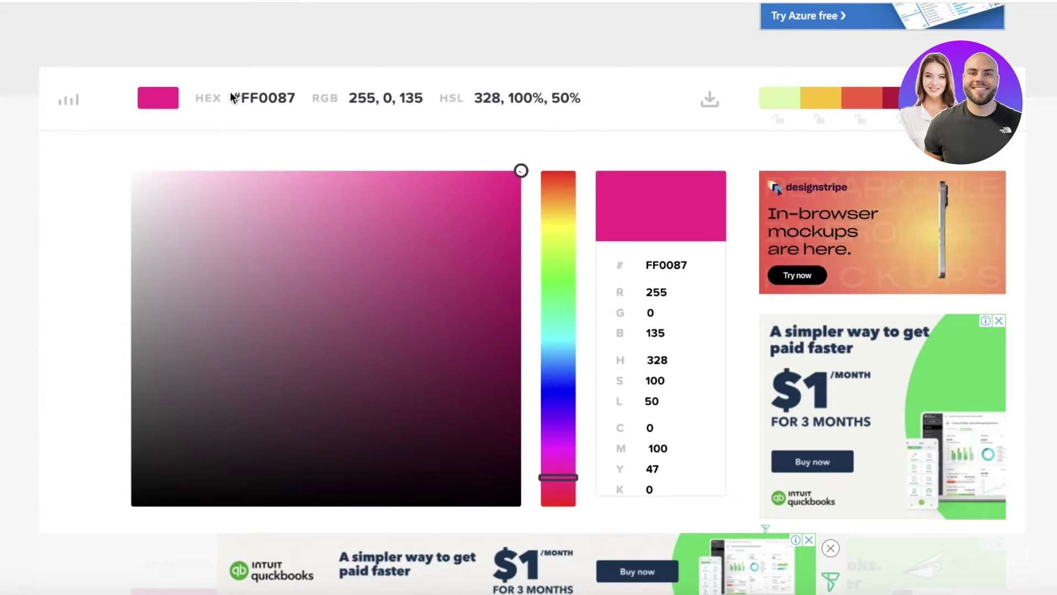
# - Copy the #FF0087 hex code and bring up paste over the heading's colour value
pyautogui.moveTo(235, 98); pyautogui.dragTo(298, 98)
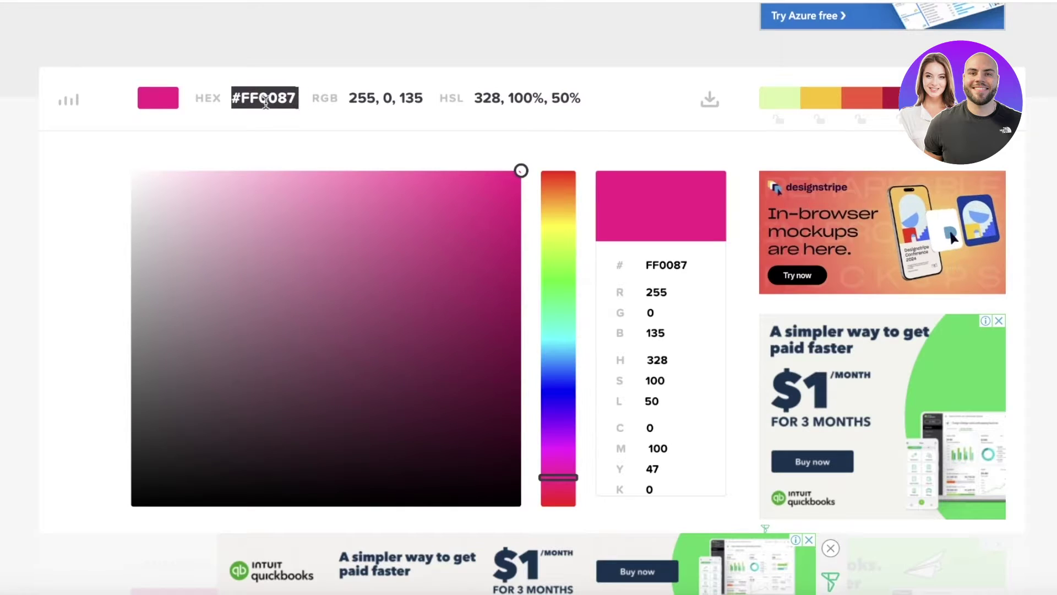
pyautogui.click(231, 95)
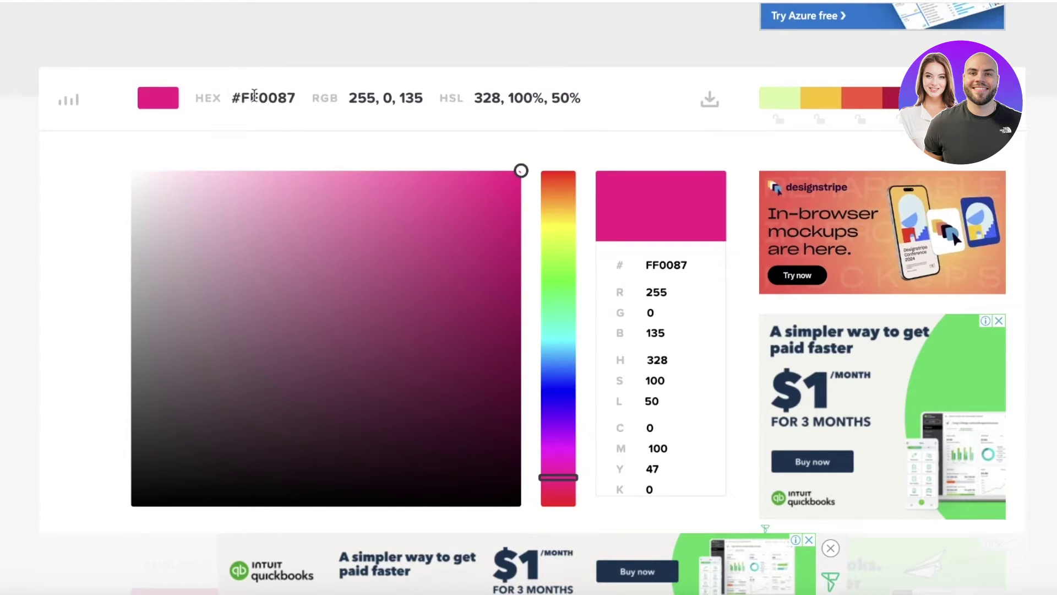
pyautogui.moveTo(231, 97); pyautogui.dragTo(291, 103)
pyautogui.rightClick(292, 103)
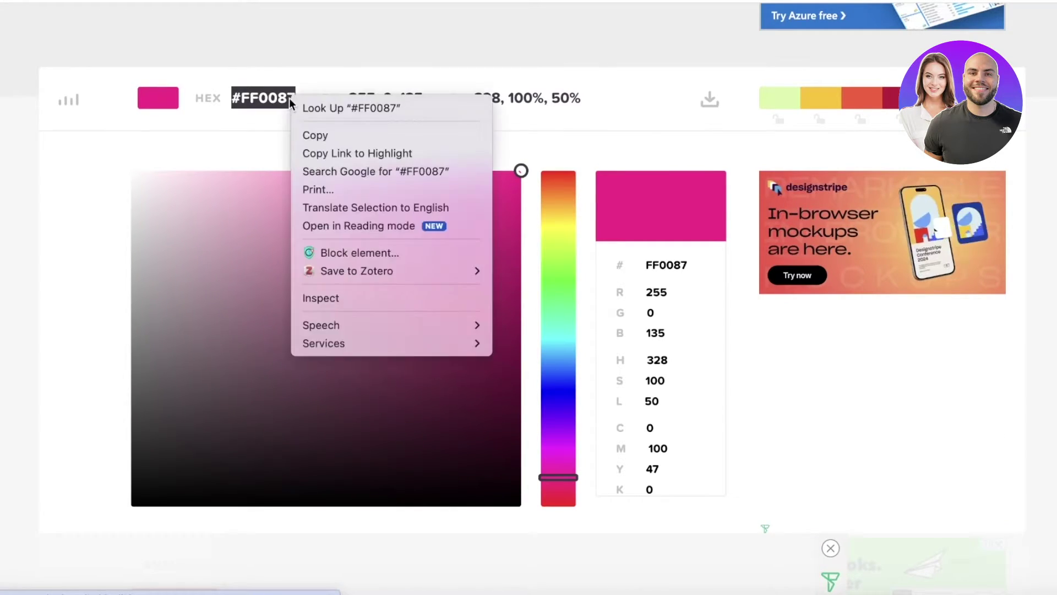
pyautogui.click(304, 135)
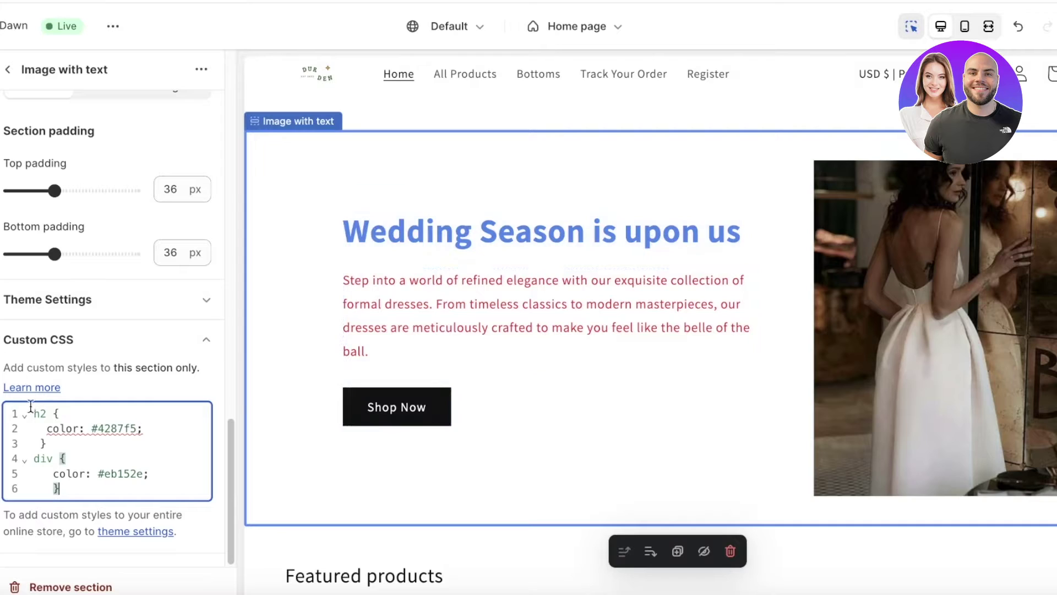
pyautogui.rightClick(135, 427)
# - Paste #FF0087 over the heading's 4287f5, then shift the picker hue toward cyan
pyautogui.click(165, 307)
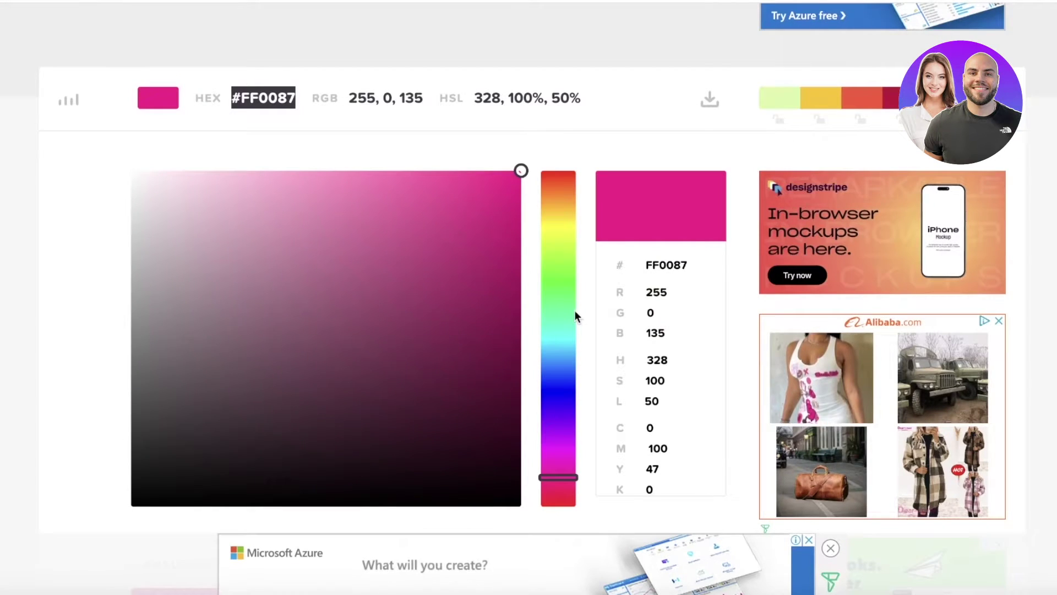
pyautogui.moveTo(574, 310); pyautogui.dragTo(559, 348)
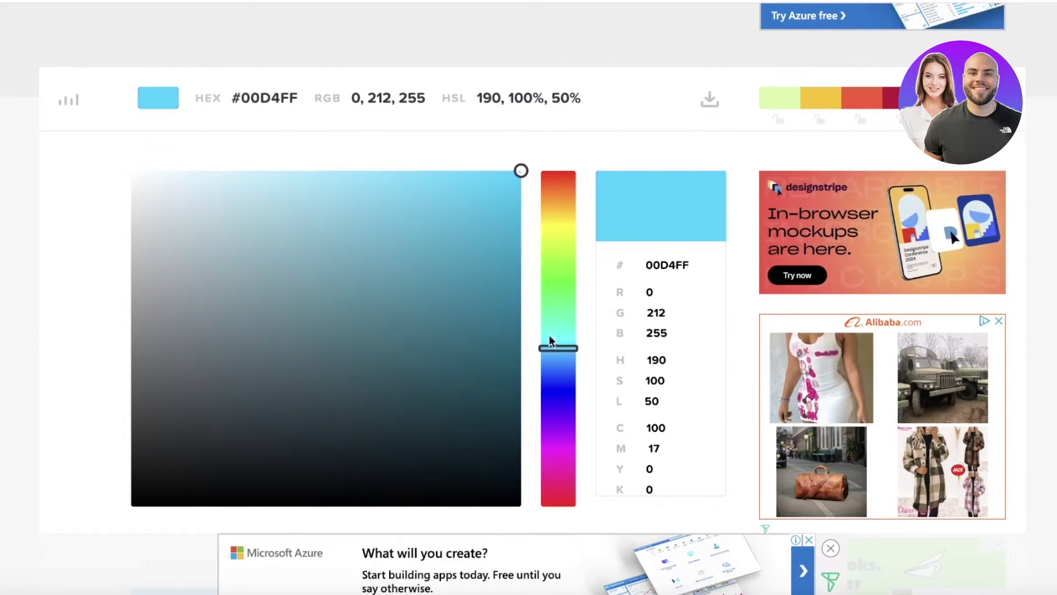
# - Select and copy the cyan hex code #00D4FF from the picker
pyautogui.doubleClick(244, 98)
pyautogui.rightClick(290, 99)
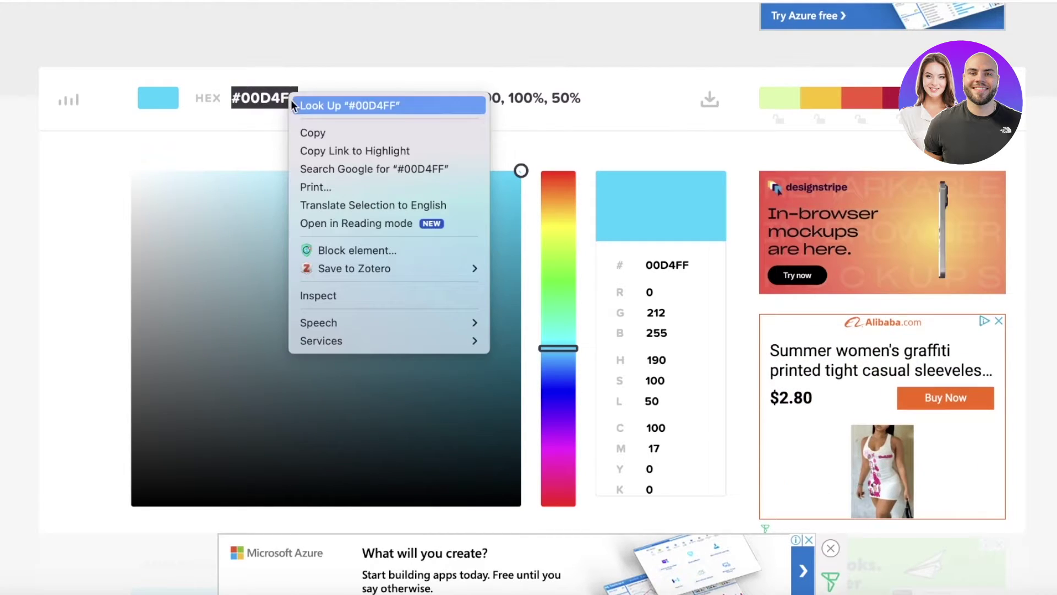
pyautogui.click(313, 138)
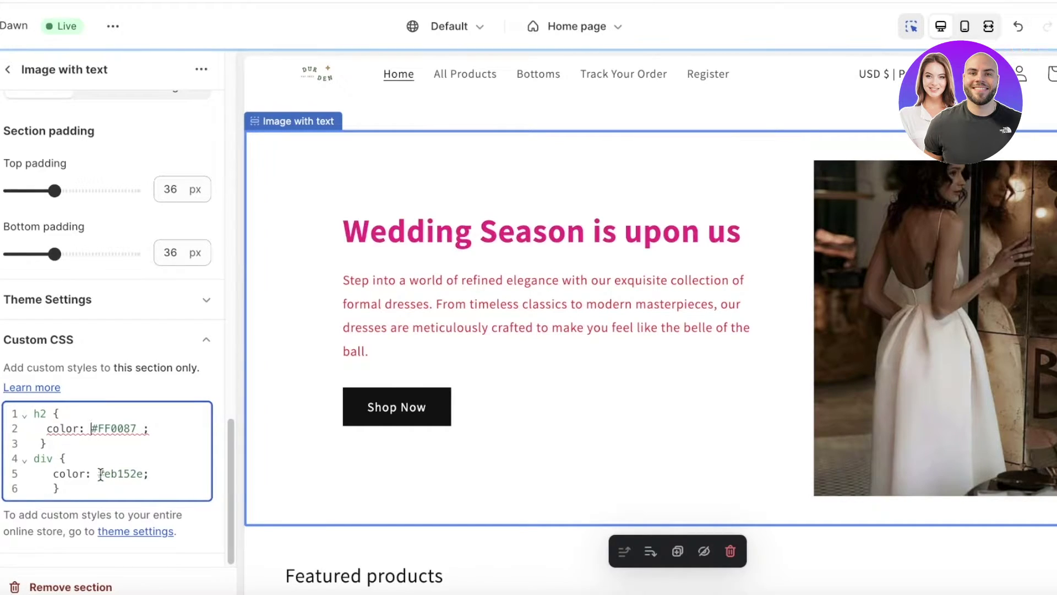
# - Replace the div rule's eb152e colour with the copied cyan #00D4FF
pyautogui.moveTo(123, 477)
pyautogui.mouseDown()
pyautogui.moveTo(59, 488)
pyautogui.moveTo(140, 475)
pyautogui.mouseUp()
pyautogui.rightClick(138, 474)
pyautogui.click(187, 310)
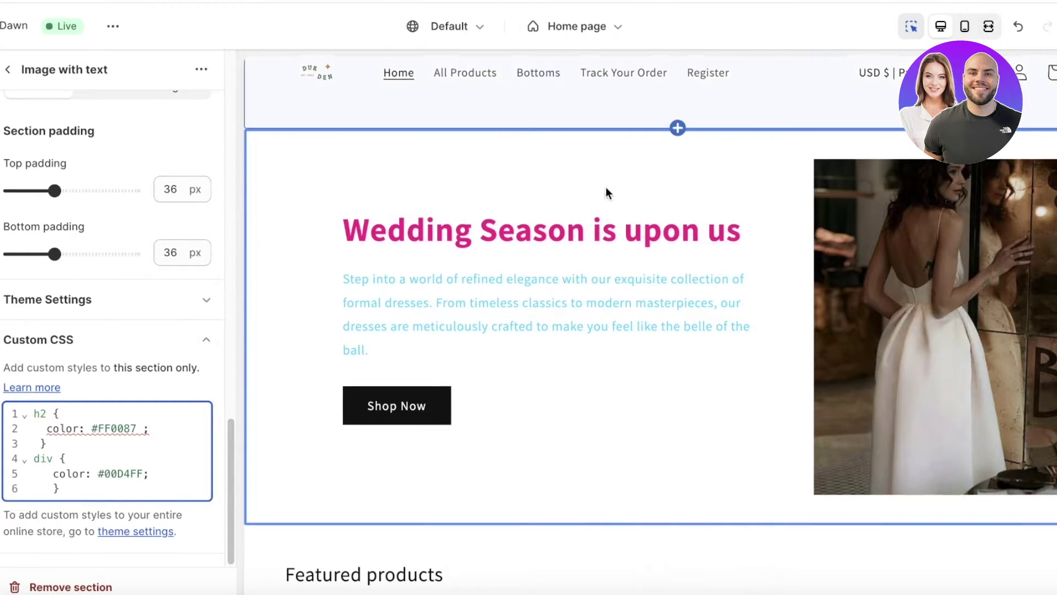
pyautogui.scroll(-3, 457, 396)
# - Select the Featured collection section in the theme editor
pyautogui.click(455, 411)
pyautogui.scroll(-2, 420, 378)
pyautogui.scroll(1, 418, 363)
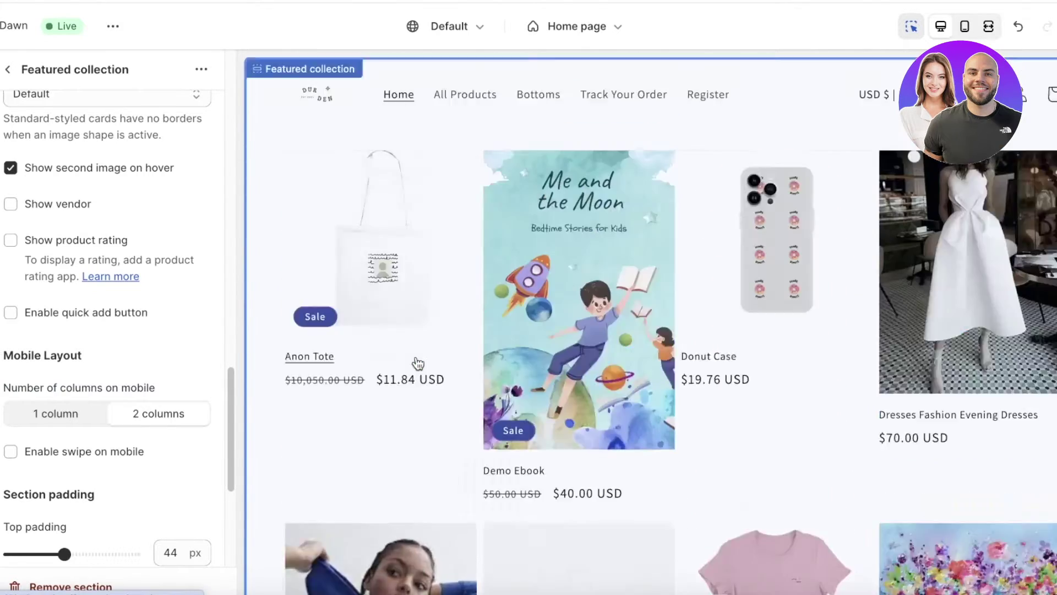
pyautogui.scroll(1, 526, 184)
pyautogui.scroll(-5, 105, 401)
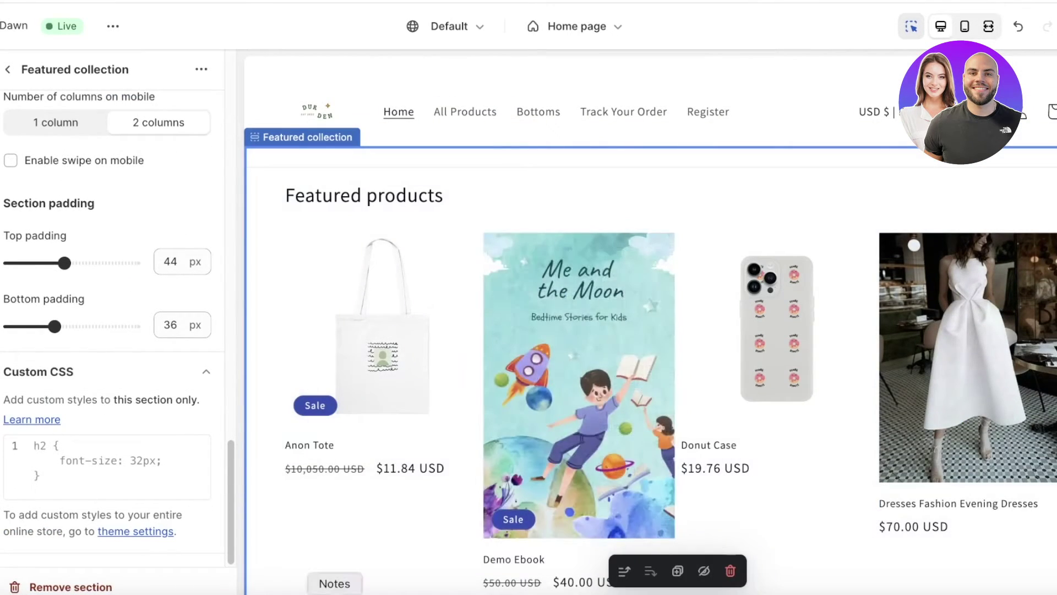
# - Copy the h2 and div colour CSS rules from Notes
pyautogui.click(334, 591)
pyautogui.scroll(5, 142, 263)
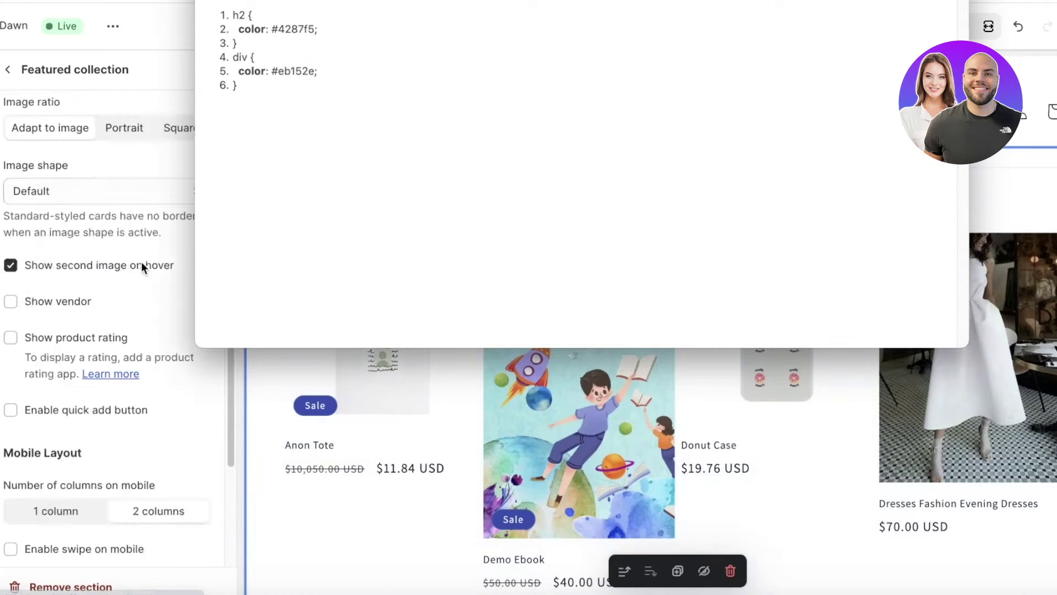
pyautogui.moveTo(294, 85); pyautogui.dragTo(209, 2)
pyautogui.rightClick(247, 37)
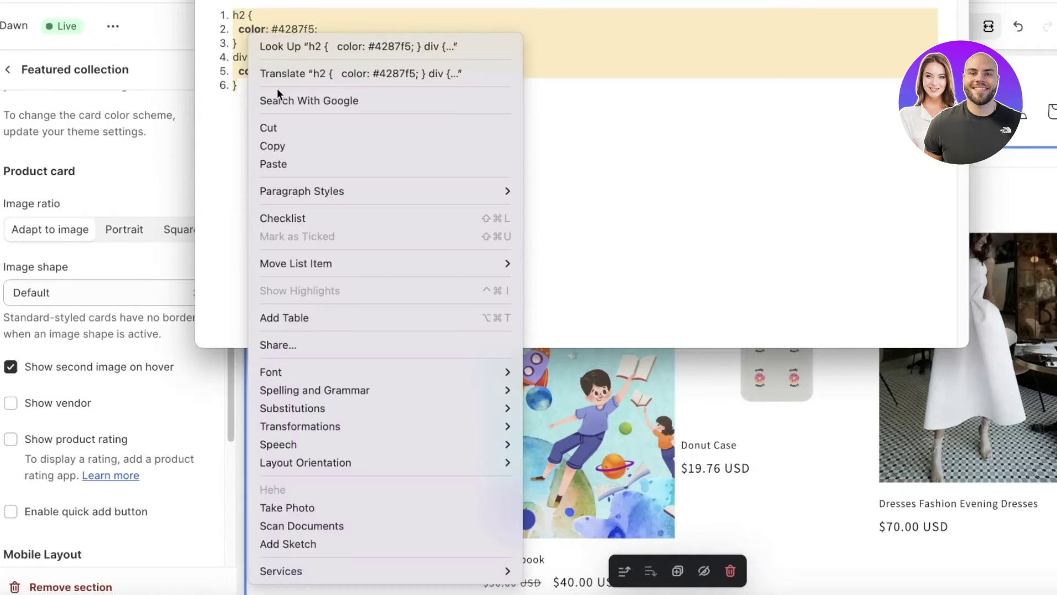
pyautogui.click(317, 146)
pyautogui.scroll(-10, 70, 517)
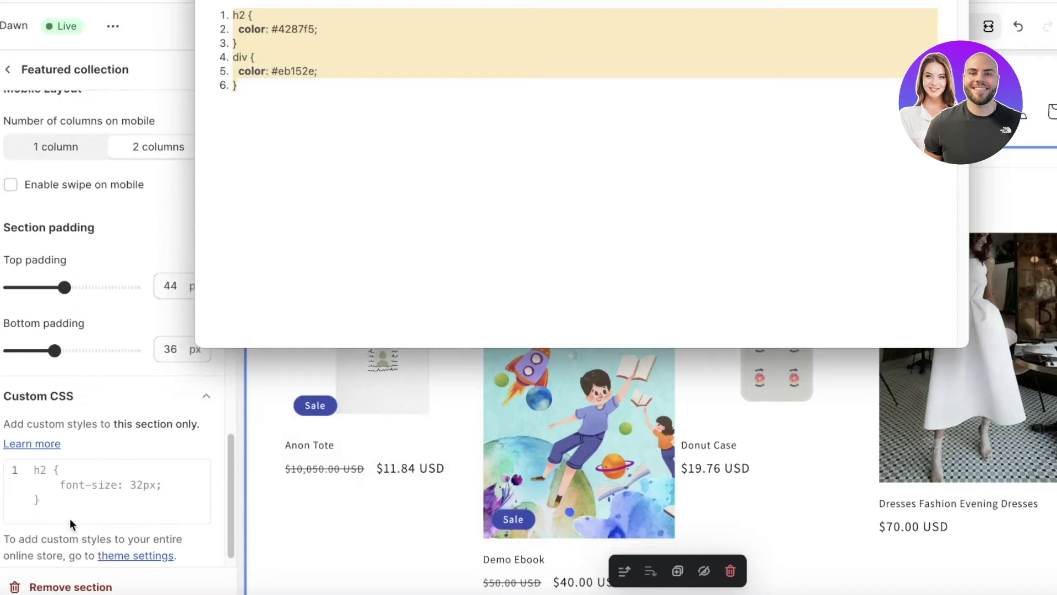
# - Paste the colour rules into the Featured collection's Custom CSS box
pyautogui.click(77, 526)
pyautogui.click(71, 485)
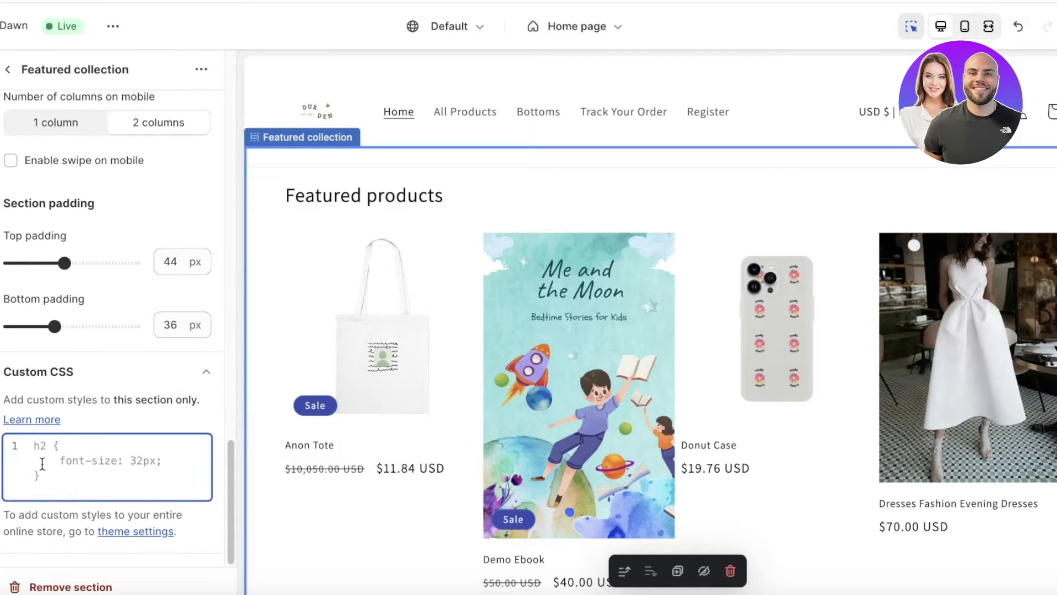
pyautogui.hotkey('ctrl', 'v')
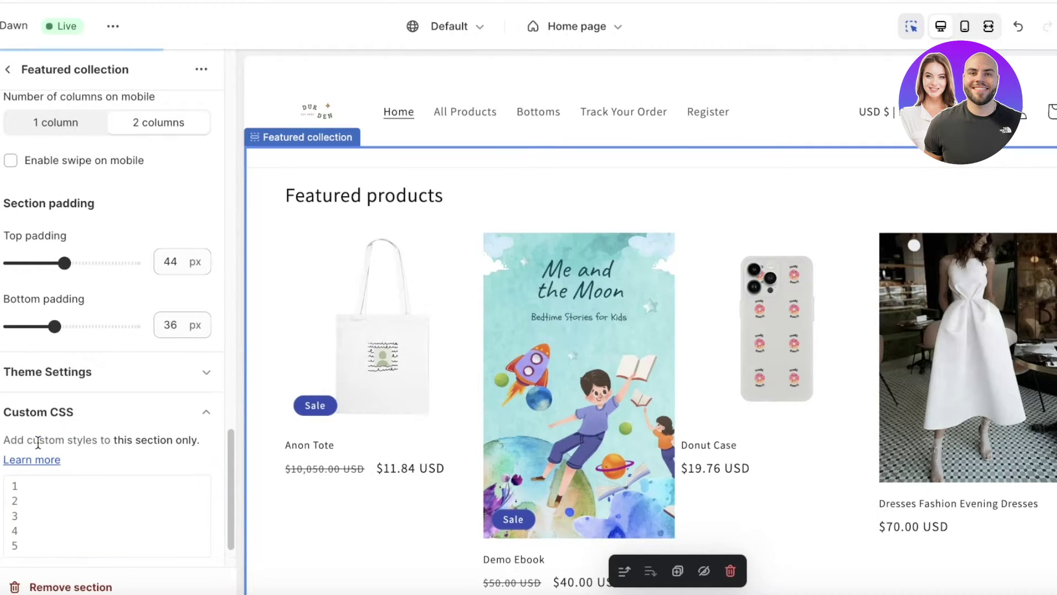
pyautogui.scroll(-1, 58, 491)
pyautogui.click(58, 492)
pyautogui.rightClick(61, 470)
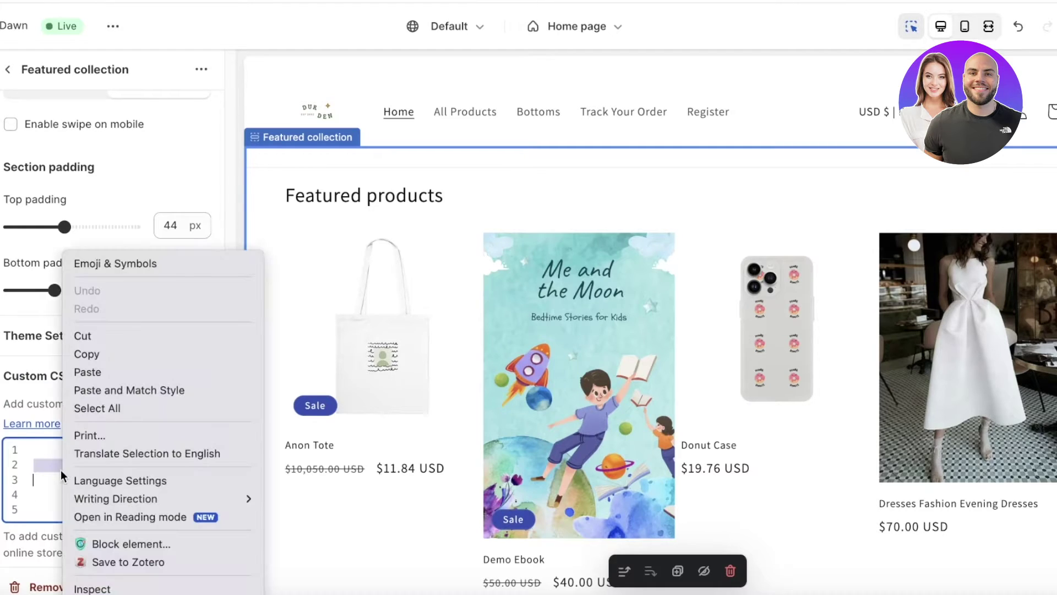
pyautogui.click(103, 370)
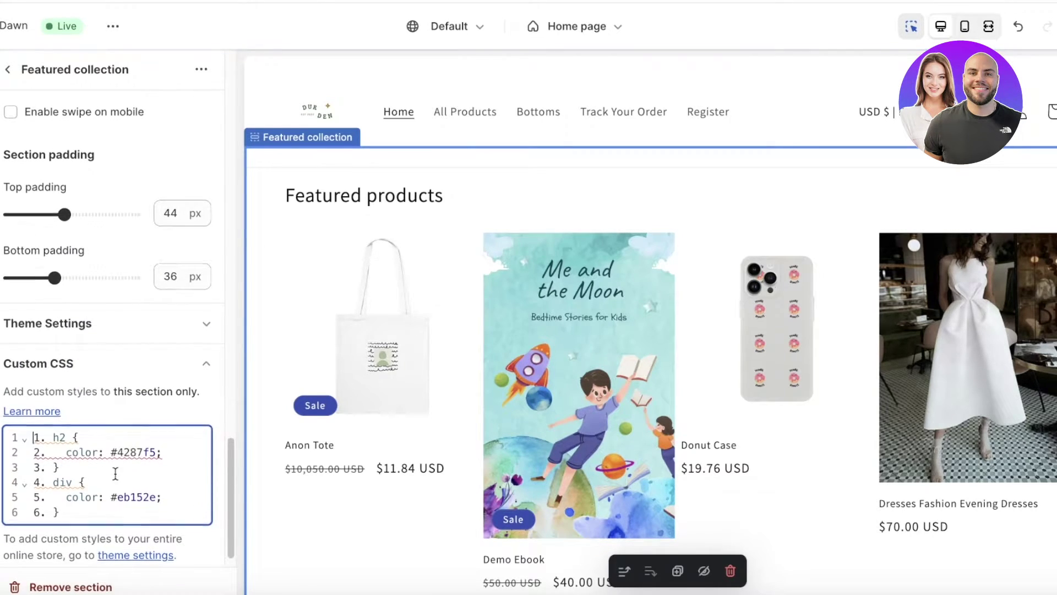
# - Delete the stray numbering on lines 2, 3, 5 and 6 so the CSS validates
pyautogui.scroll(-1, 110, 477)
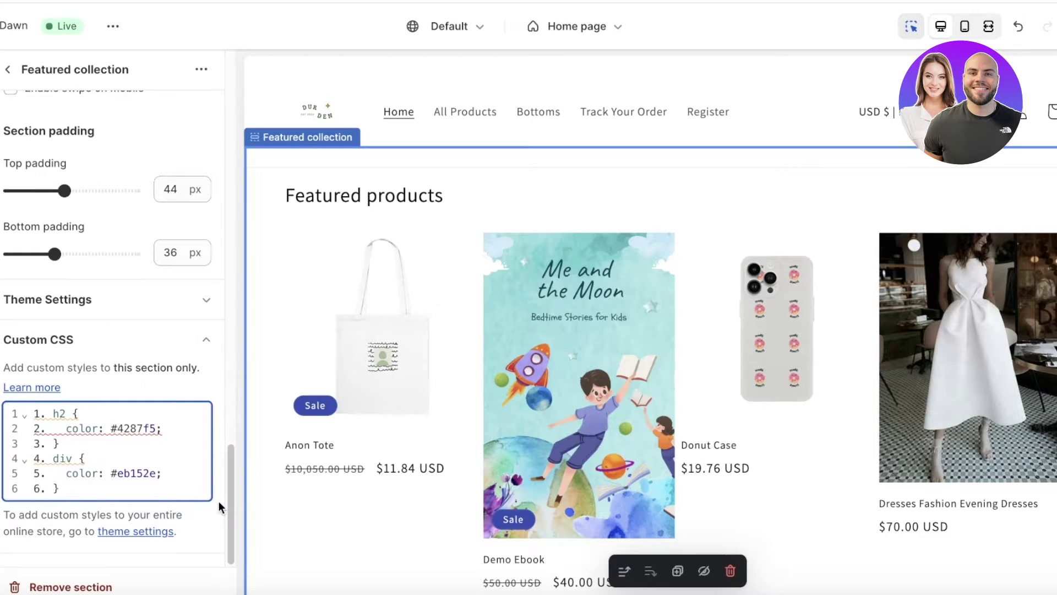
pyautogui.press('Left')
pyautogui.press('Left')
pyautogui.press('BackSpace')
pyautogui.click(40, 475)
pyautogui.press('BackSpace')
pyautogui.press('BackSpace')
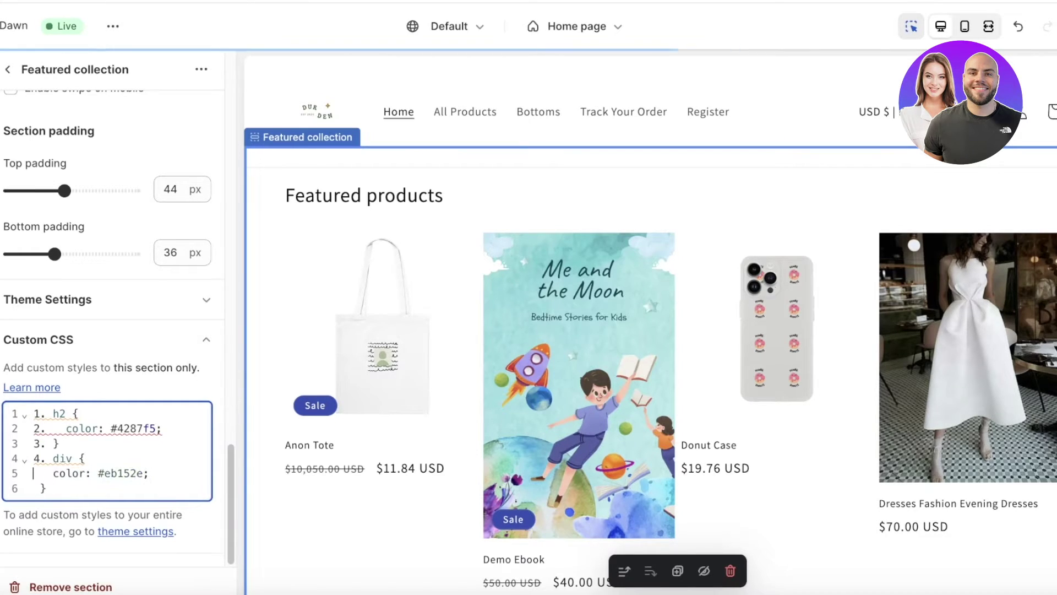
pyautogui.click(45, 444)
pyautogui.press('BackSpace')
pyautogui.press('BackSpace')
pyautogui.click(44, 429)
pyautogui.press('BackSpace')
pyautogui.press('BackSpace')
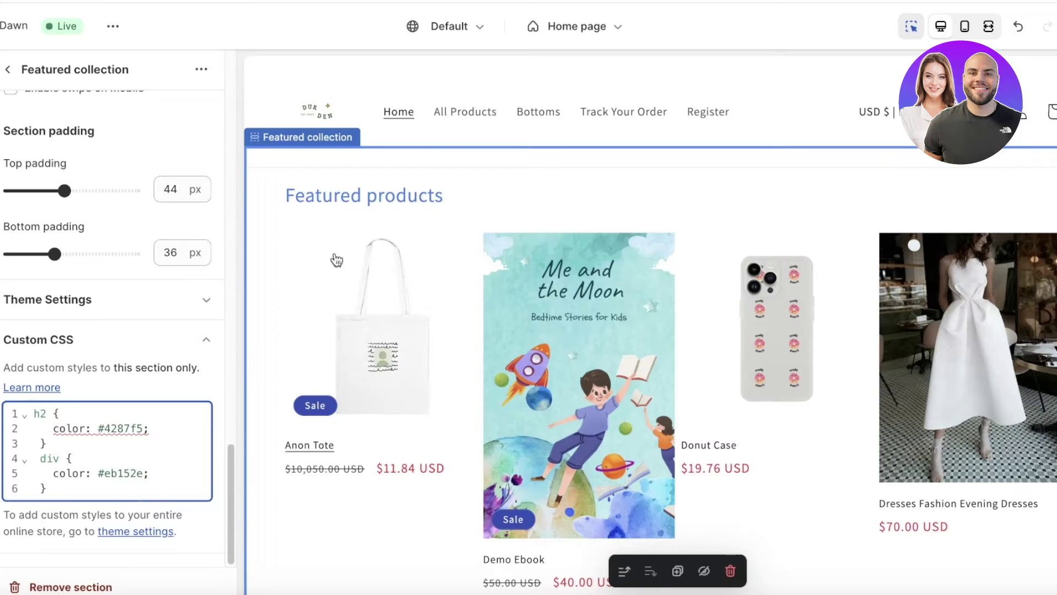
pyautogui.scroll(-3, 496, 437)
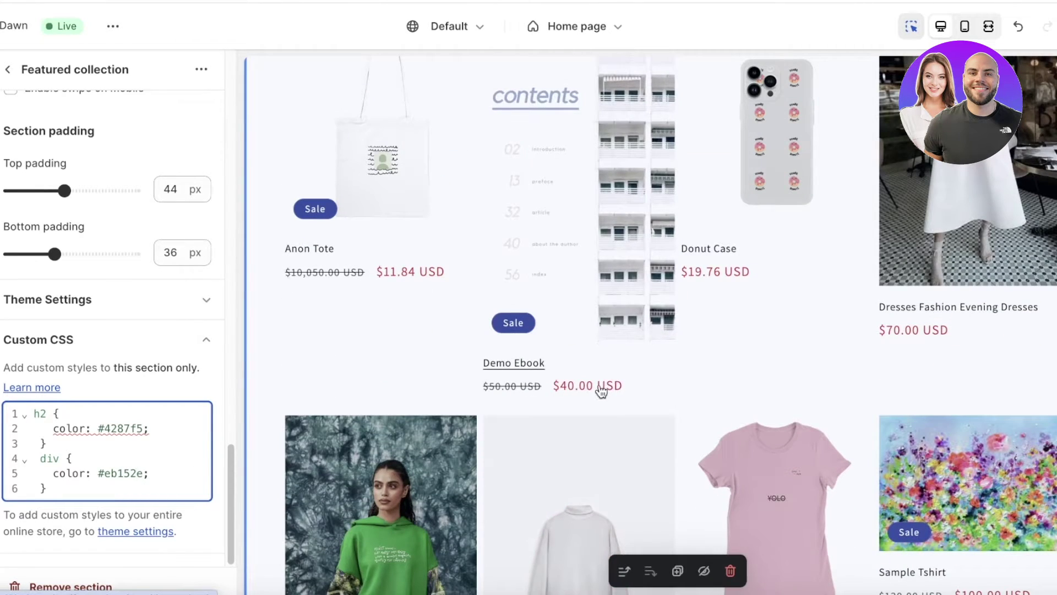
pyautogui.scroll(3, 397, 302)
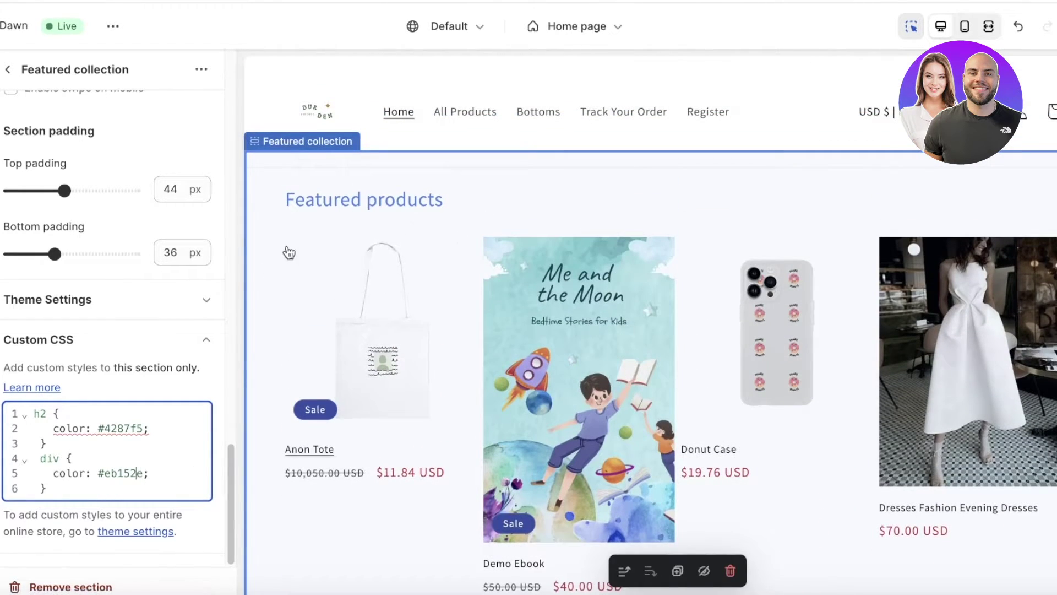
pyautogui.scroll(-10, 373, 215)
pyautogui.scroll(5, 491, 372)
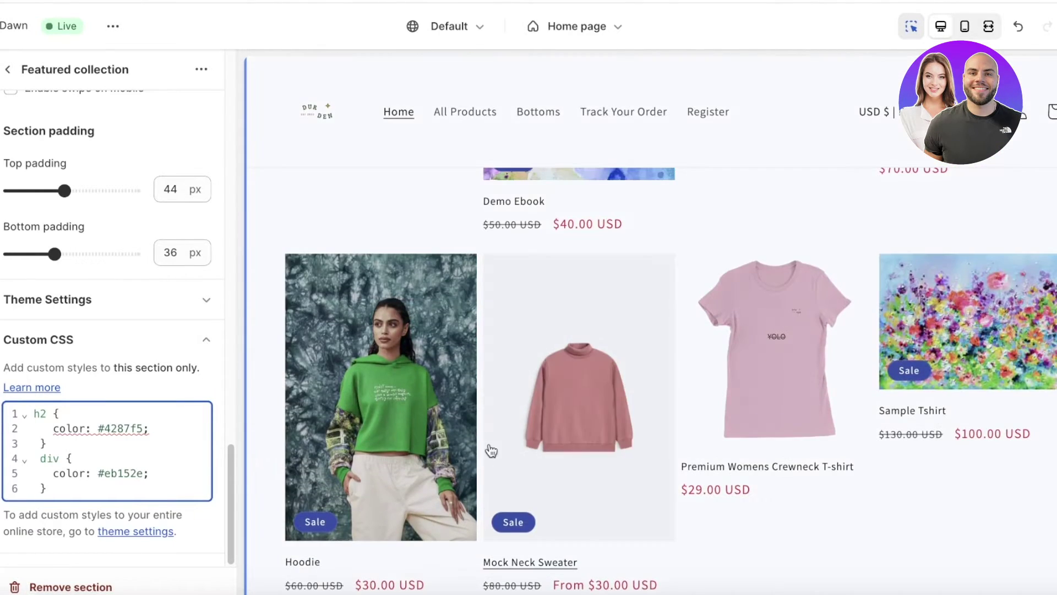
pyautogui.scroll(-2, 488, 448)
pyautogui.scroll(-1, 567, 507)
pyautogui.scroll(8, 531, 401)
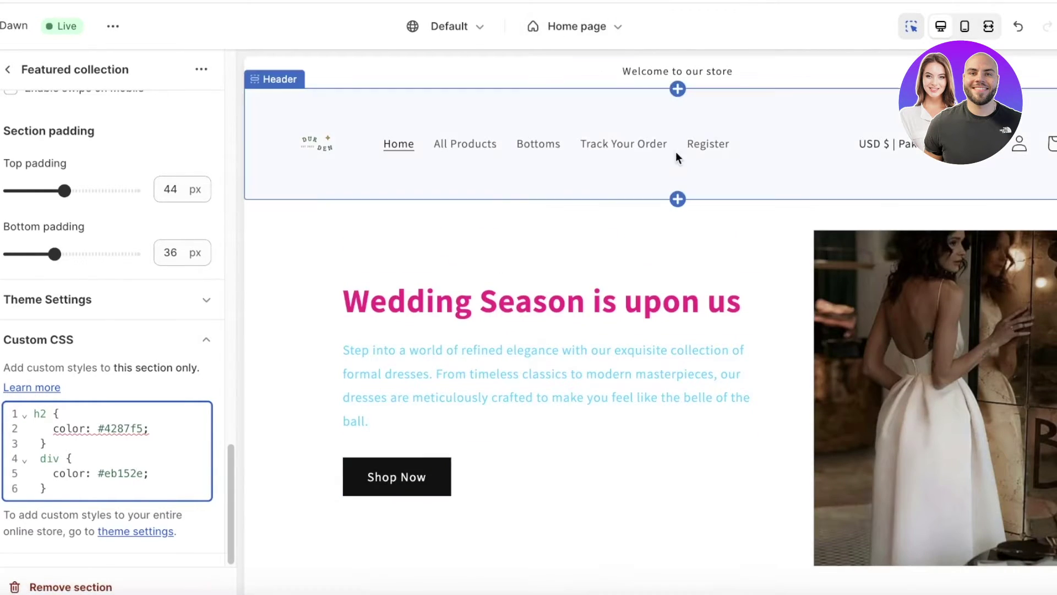
# - Copy the six colour-rule lines from the Featured collection's Custom CSS
pyautogui.click(752, 124)
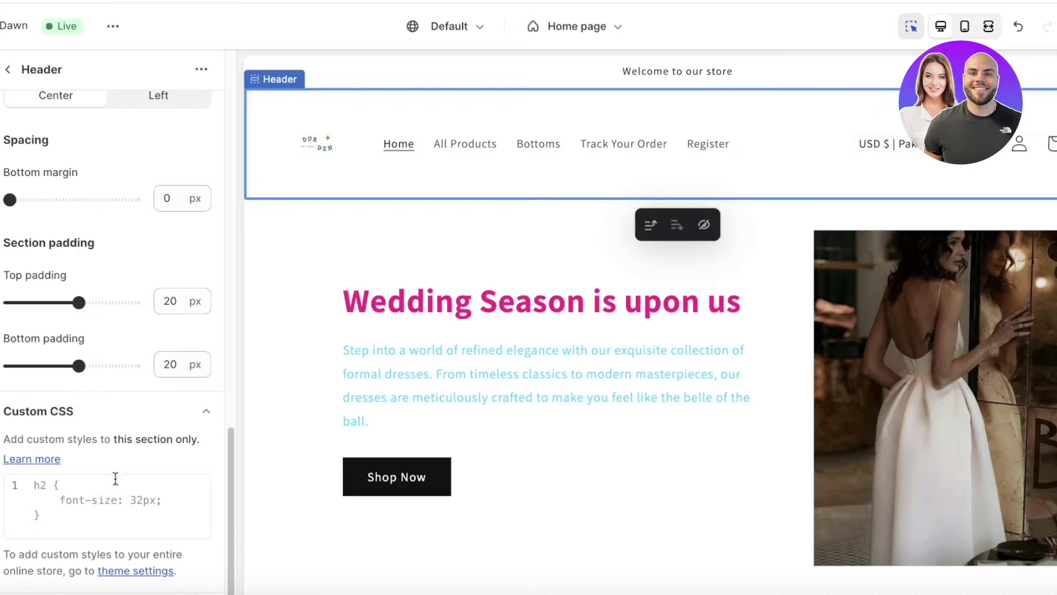
pyautogui.click(34, 485)
pyautogui.press('Return')
pyautogui.press('Return')
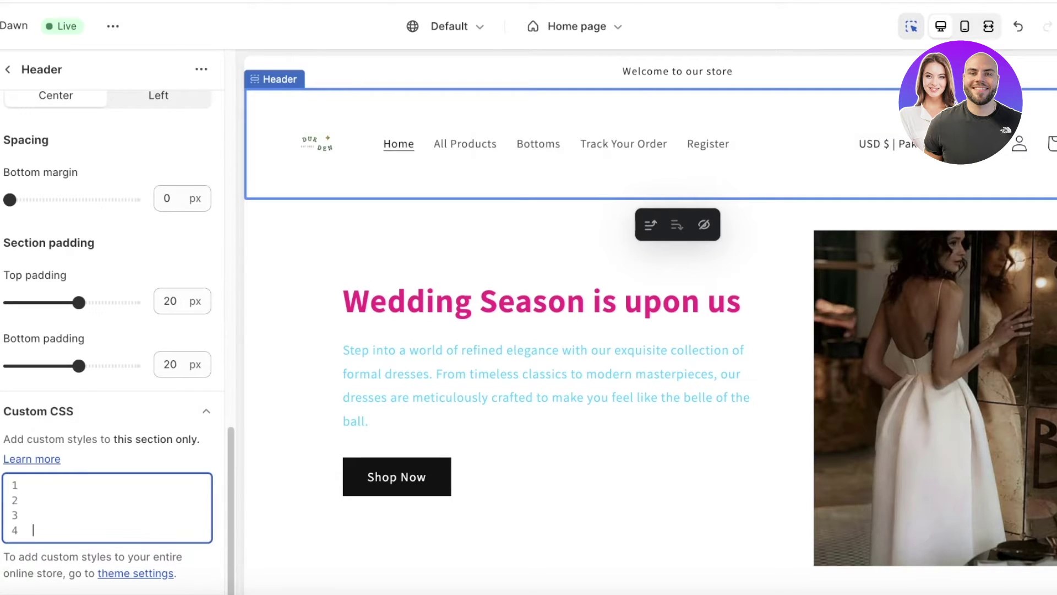
pyautogui.scroll(-10, 529, 385)
pyautogui.click(536, 174)
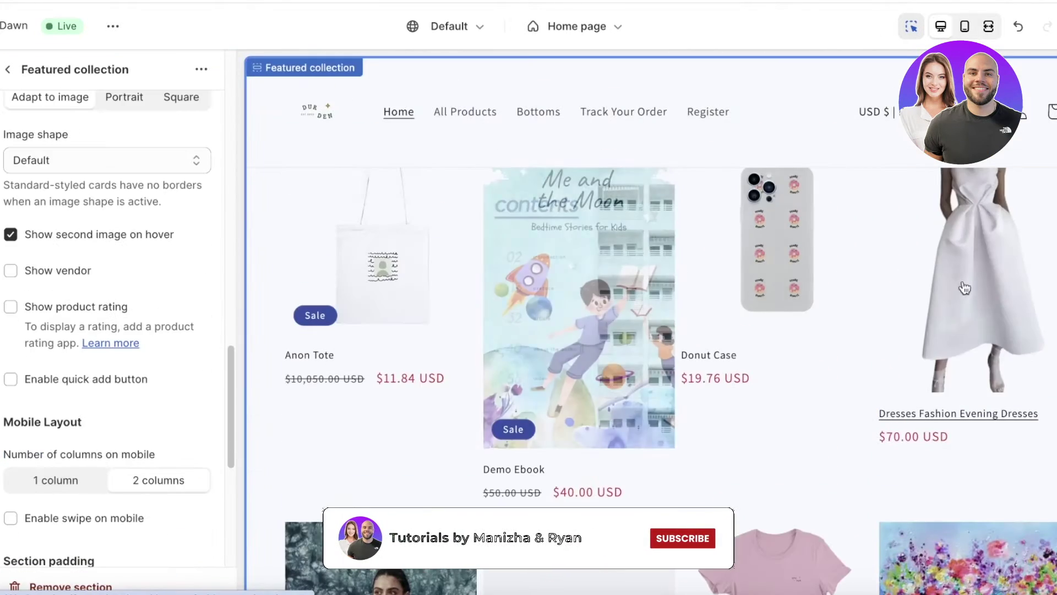
pyautogui.scroll(-7, 113, 510)
pyautogui.moveTo(121, 489); pyautogui.dragTo(25, 414)
pyautogui.rightClick(55, 415)
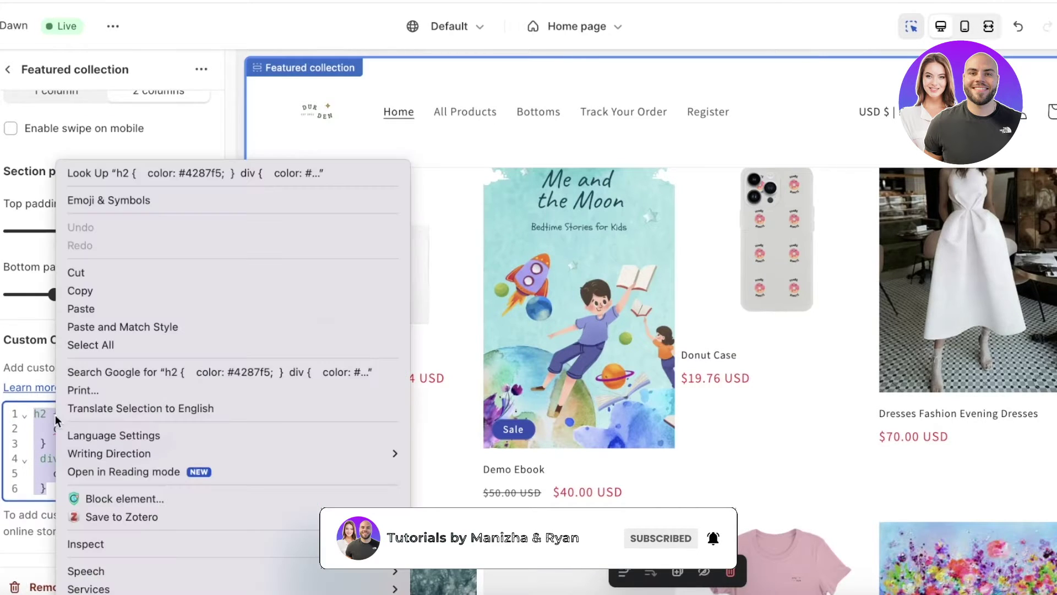
pyautogui.click(111, 286)
# - Paste the h2 #4287f5 and div #eb152e rules into the Header section's Custom CSS, adding two blank lines
pyautogui.scroll(10, 533, 278)
pyautogui.click(494, 134)
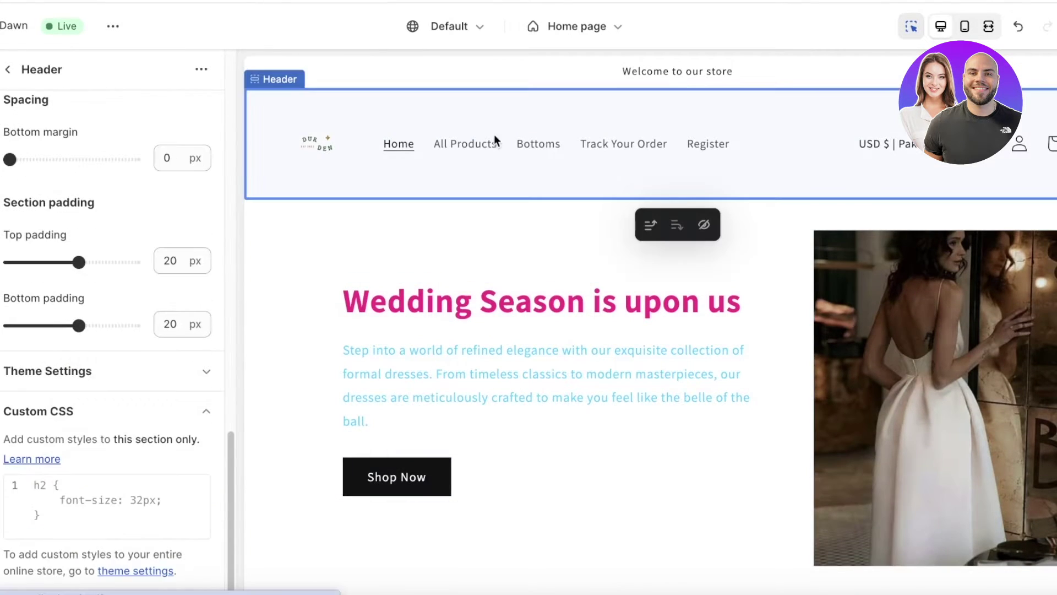
pyautogui.click(62, 479)
pyautogui.press('Return')
pyautogui.press('Return')
pyautogui.press('Return')
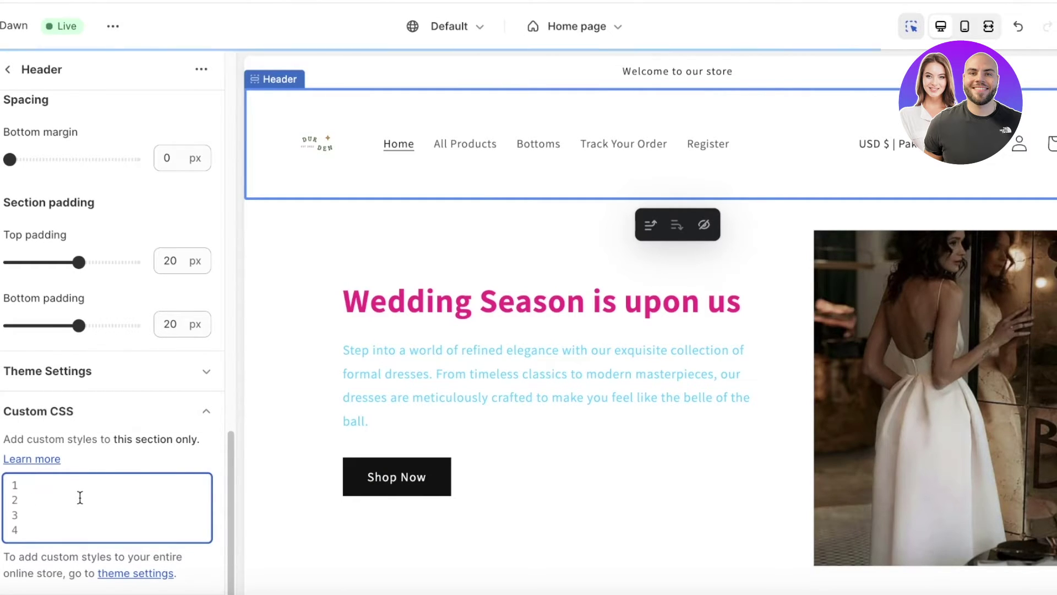
pyautogui.hotkey('ctrl', 'v')
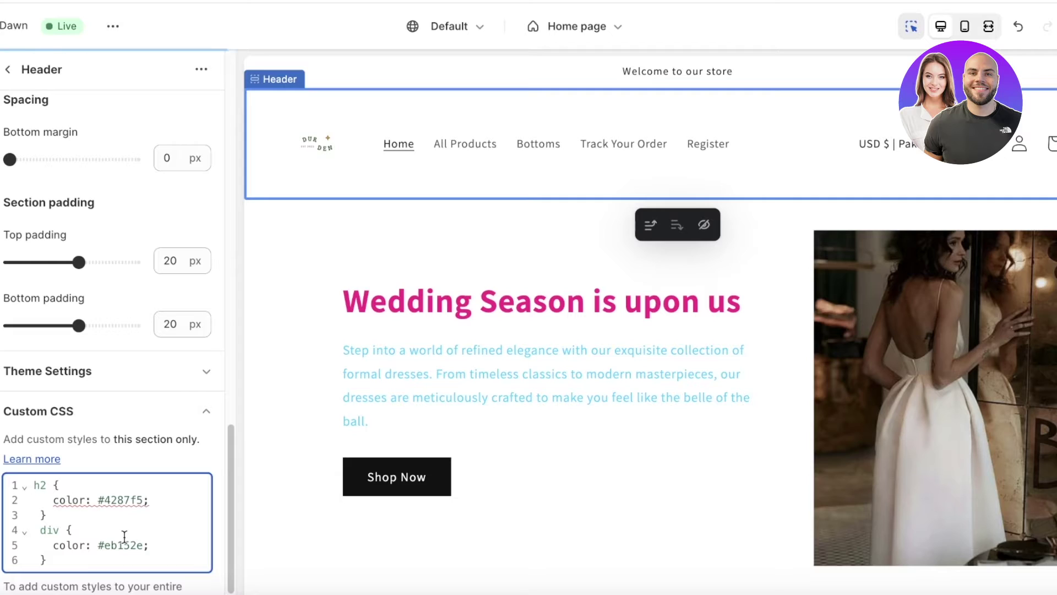
pyautogui.scroll(-1, 165, 545)
pyautogui.click(96, 531)
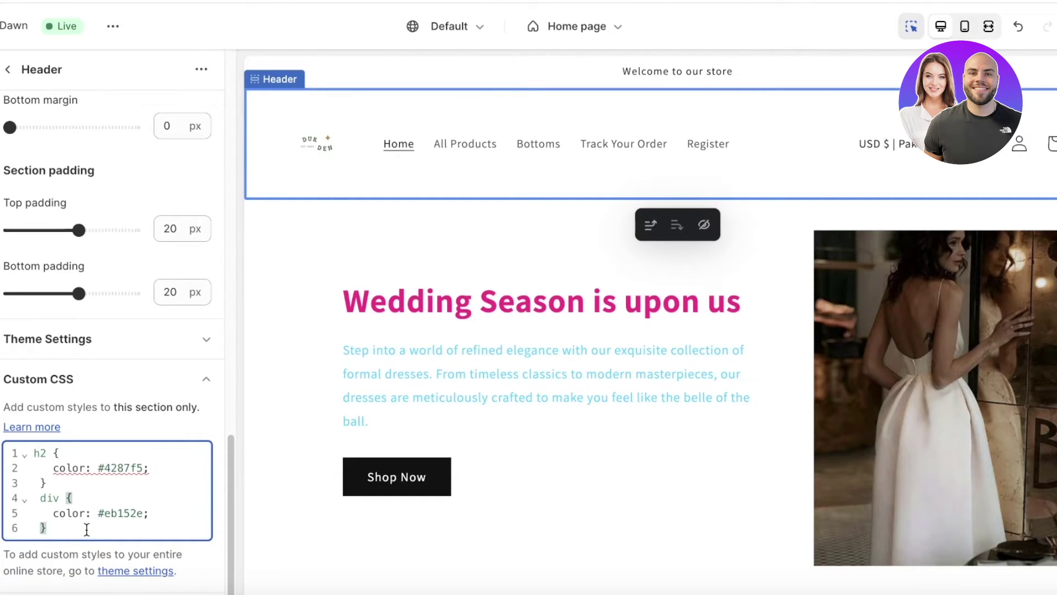
pyautogui.press('Return')
pyautogui.press('Return')
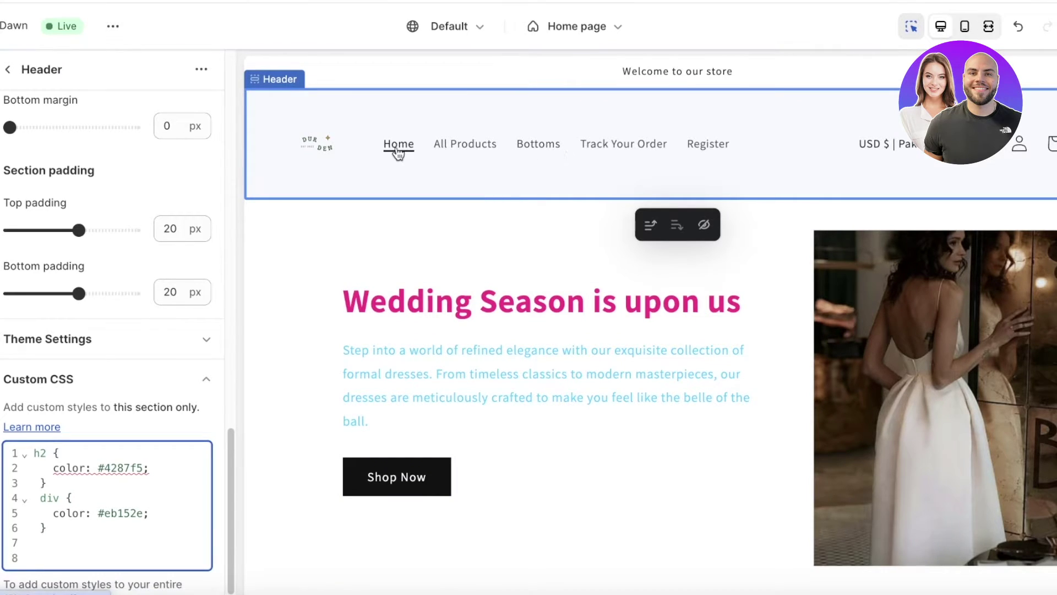
# - Preview the Bottoms collection page and select its Header section
pyautogui.click(518, 159)
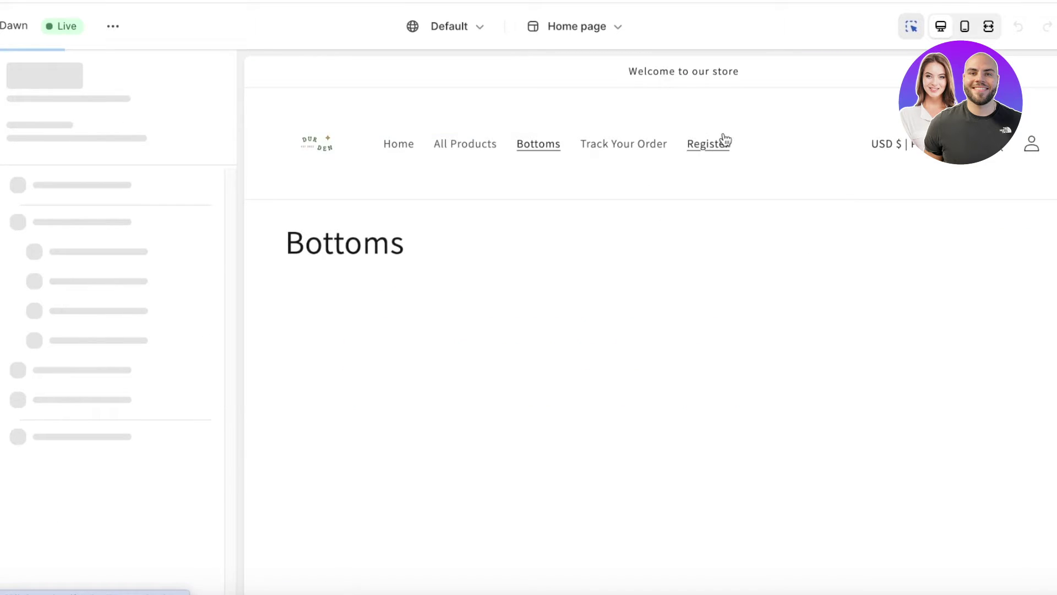
pyautogui.click(390, 146)
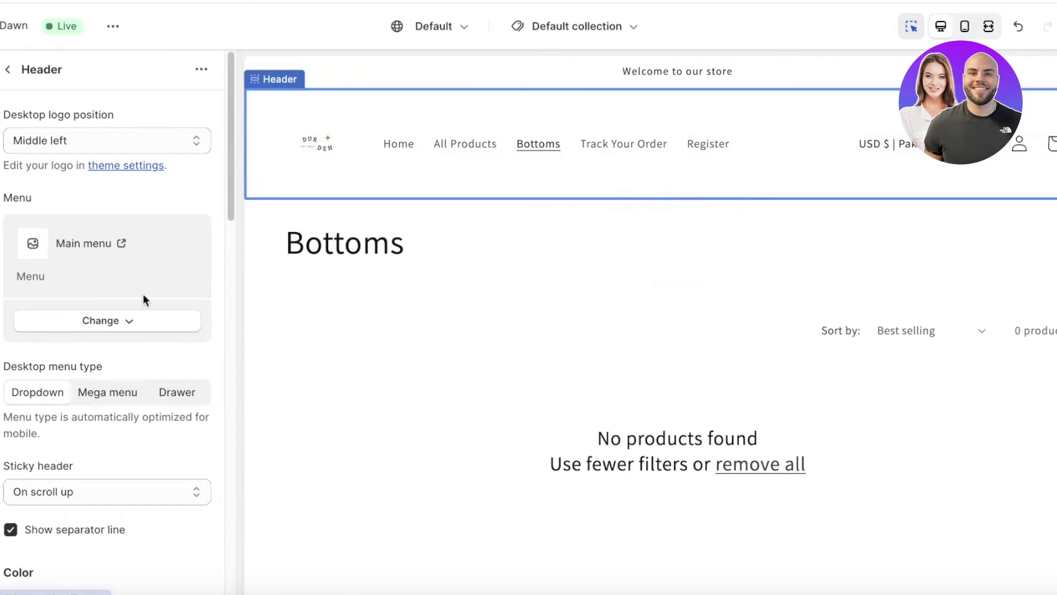
pyautogui.scroll(-15, 144, 300)
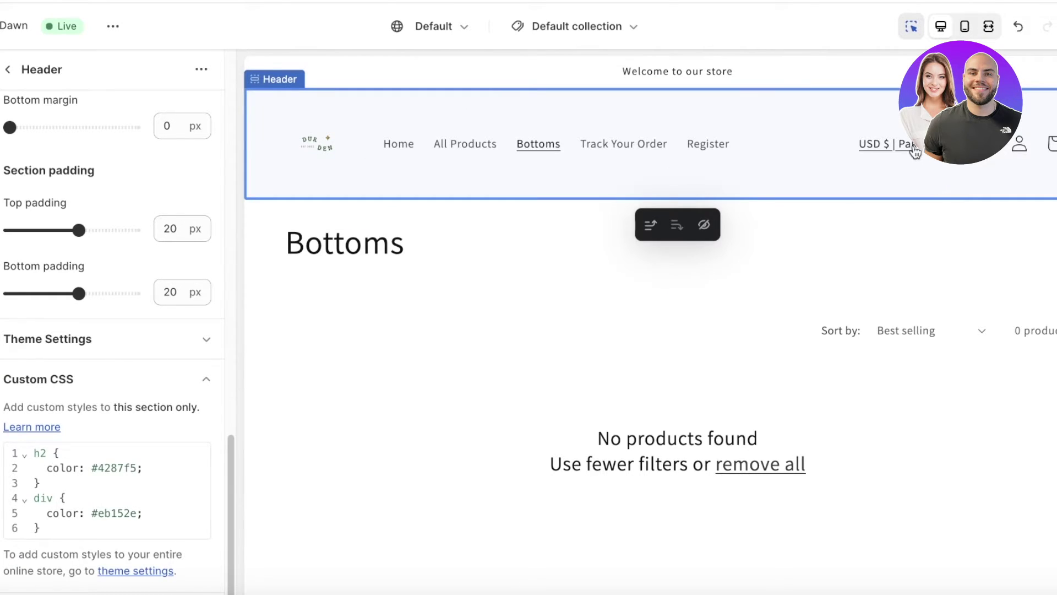
pyautogui.scroll(-6, 523, 214)
pyautogui.scroll(3, 522, 217)
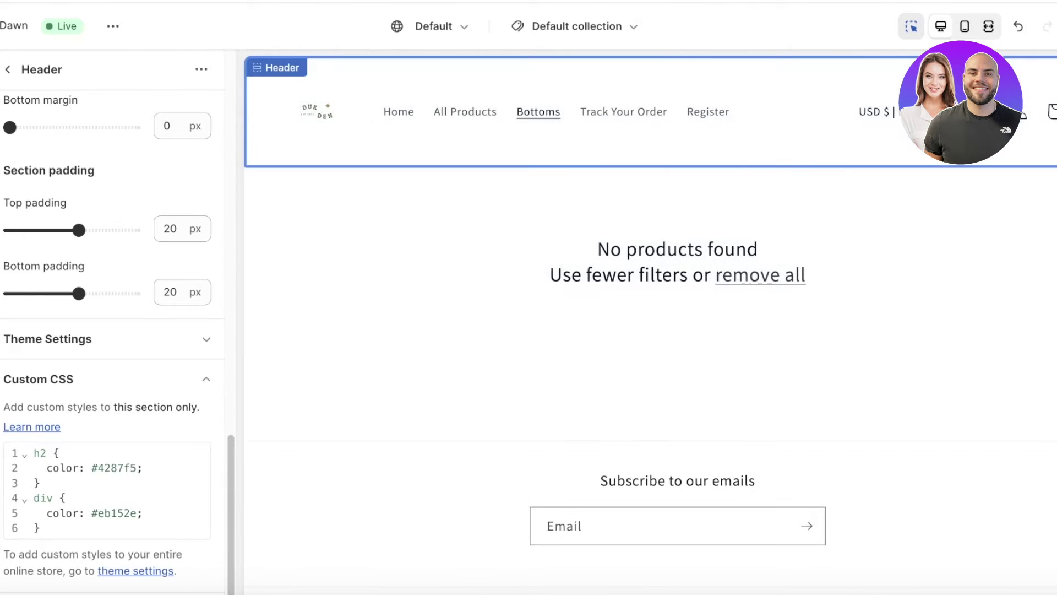
# - Switch the editor back to the Home page template
pyautogui.click(572, 25)
pyautogui.click(468, 106)
pyautogui.scroll(-10, 497, 195)
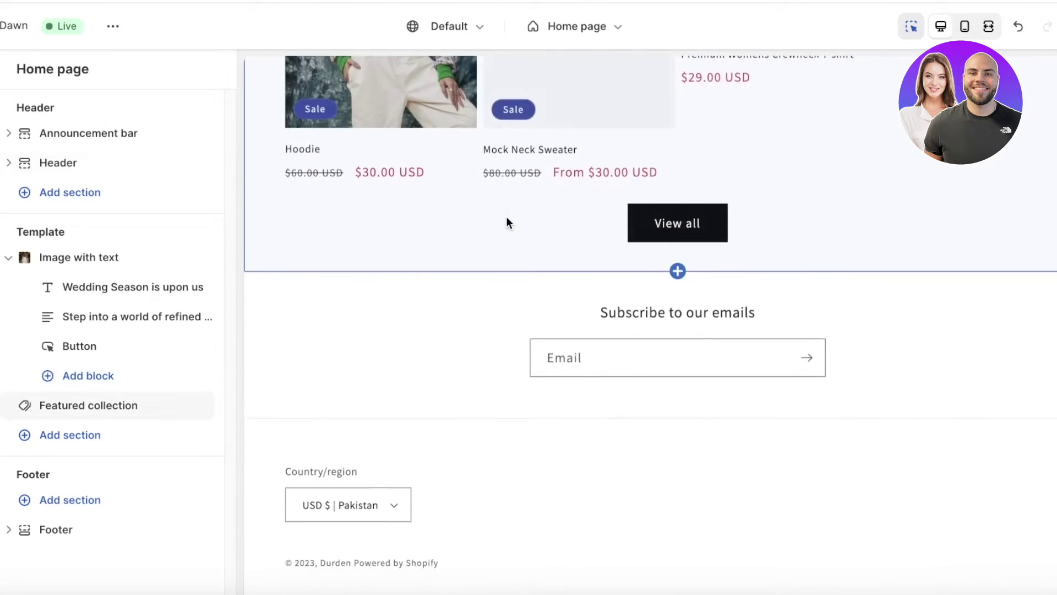
# - Switch to the Products > Default product template, previewing the Sample Tshirt page
pyautogui.scroll(10, 507, 220)
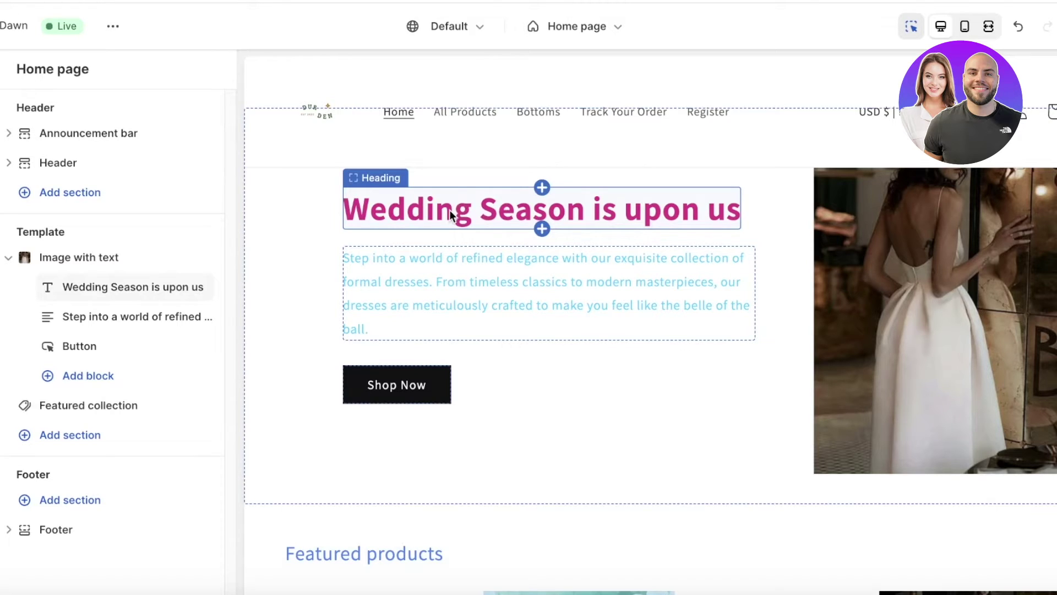
pyautogui.click(578, 26)
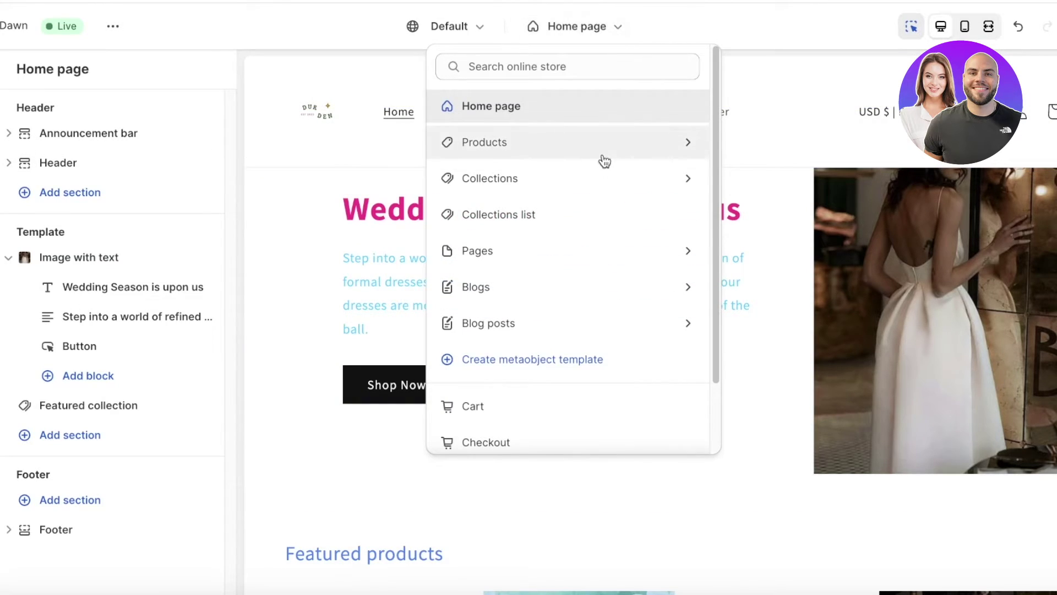
pyautogui.click(569, 143)
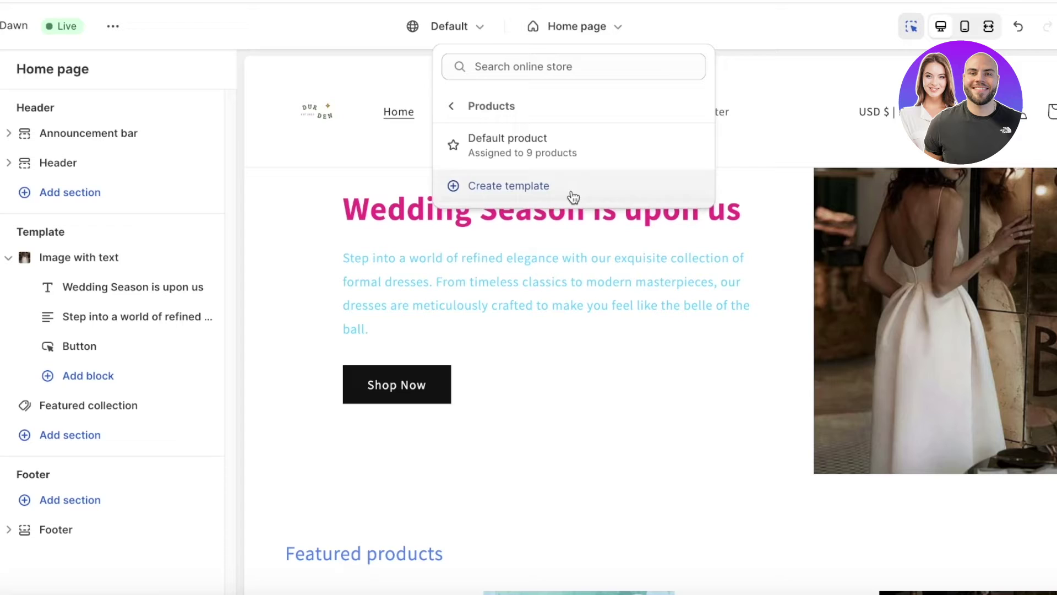
pyautogui.click(557, 138)
pyautogui.scroll(-3, 620, 286)
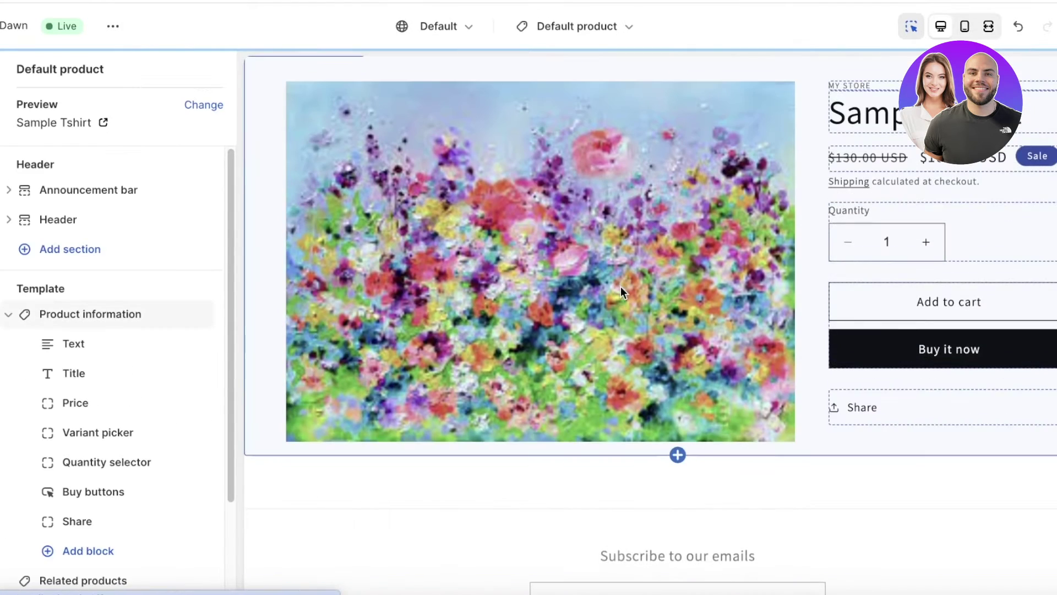
pyautogui.scroll(-3, 94, 435)
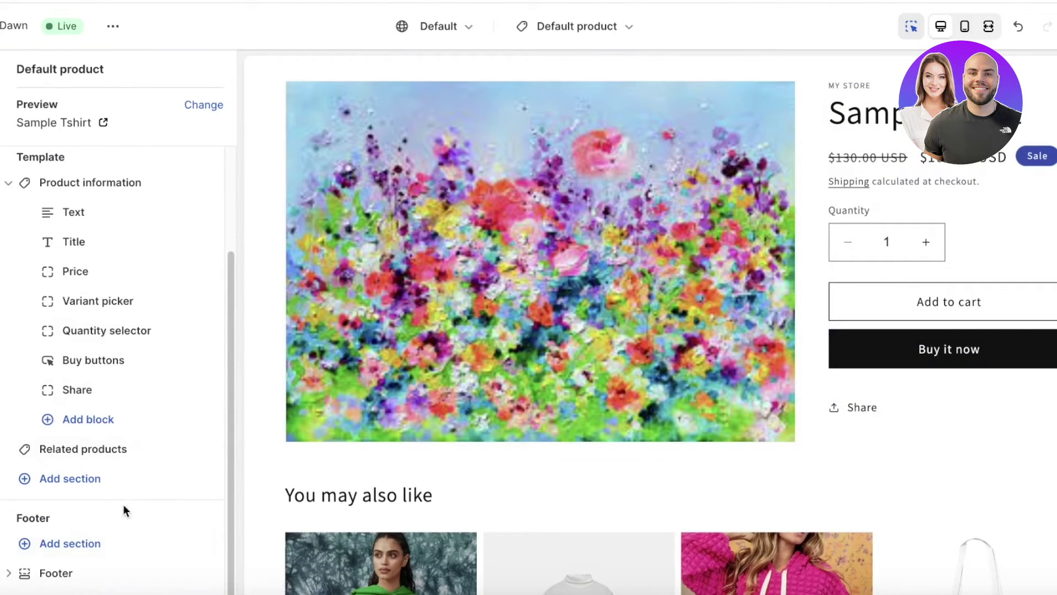
pyautogui.scroll(3, 37, 254)
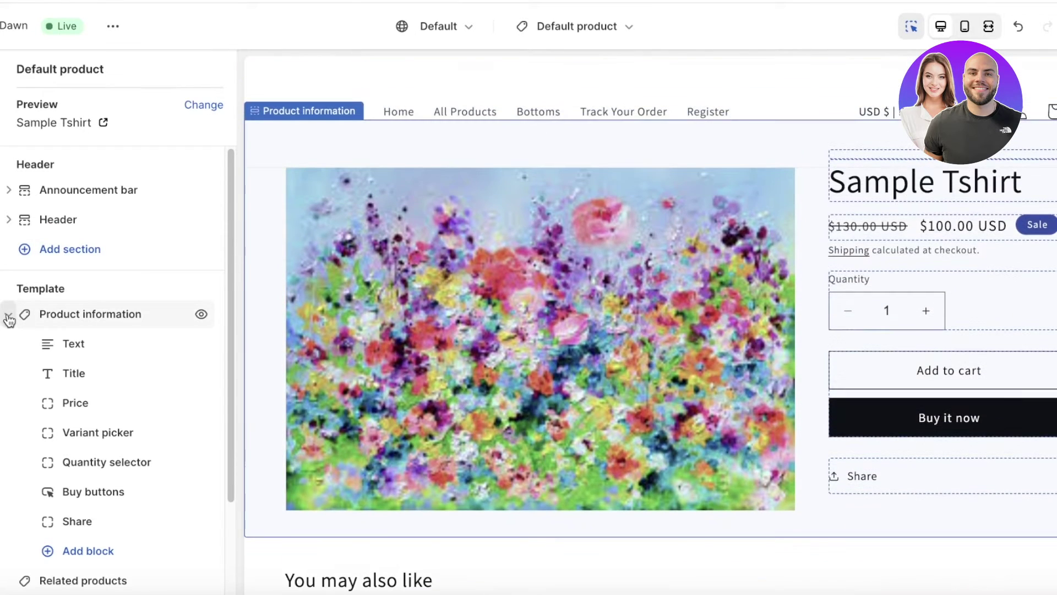
pyautogui.click(8, 316)
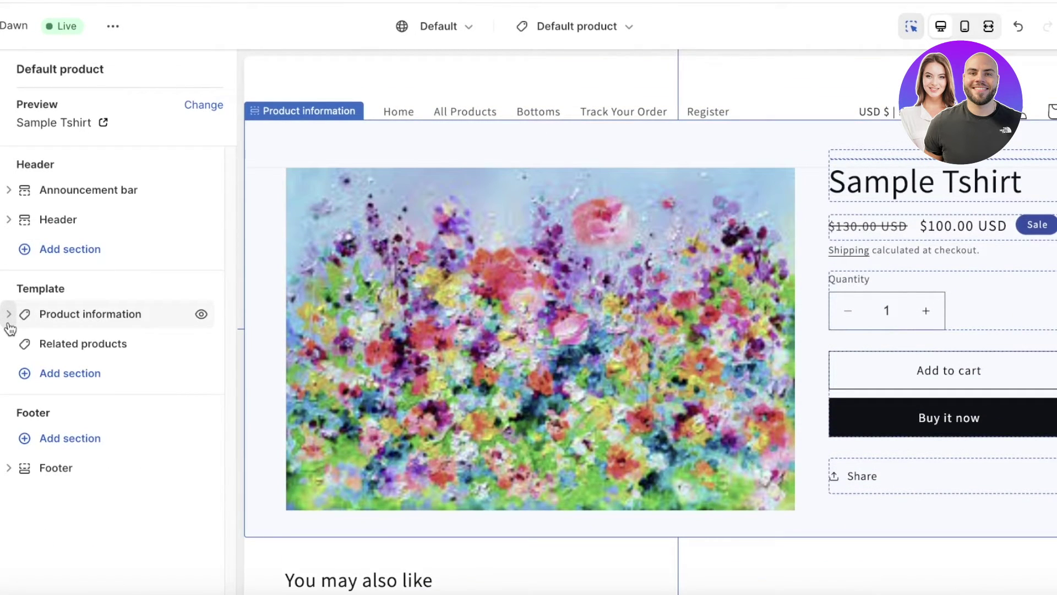
pyautogui.click(57, 380)
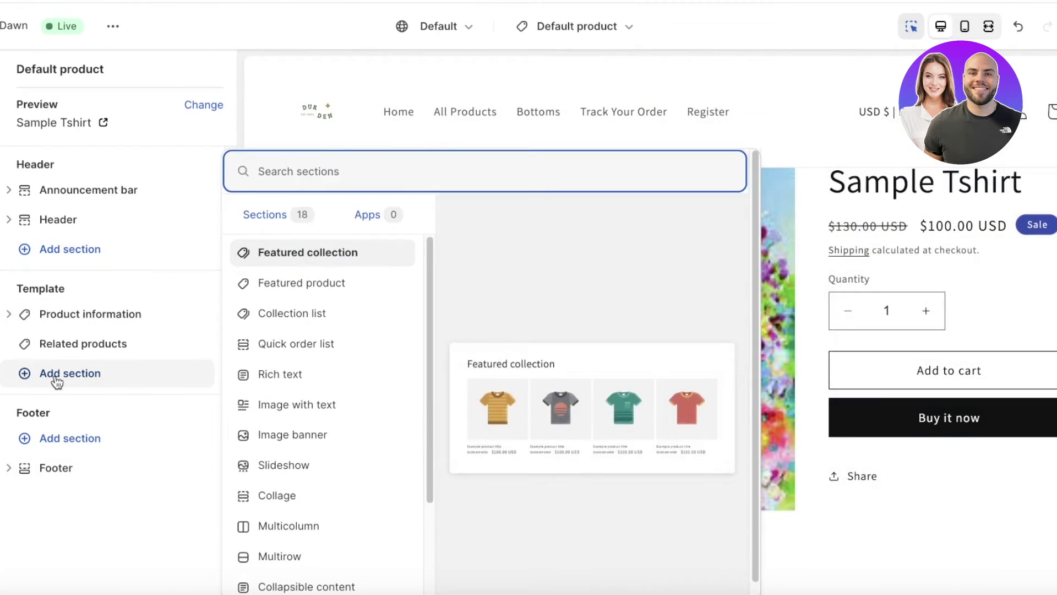
pyautogui.scroll(-3, 347, 369)
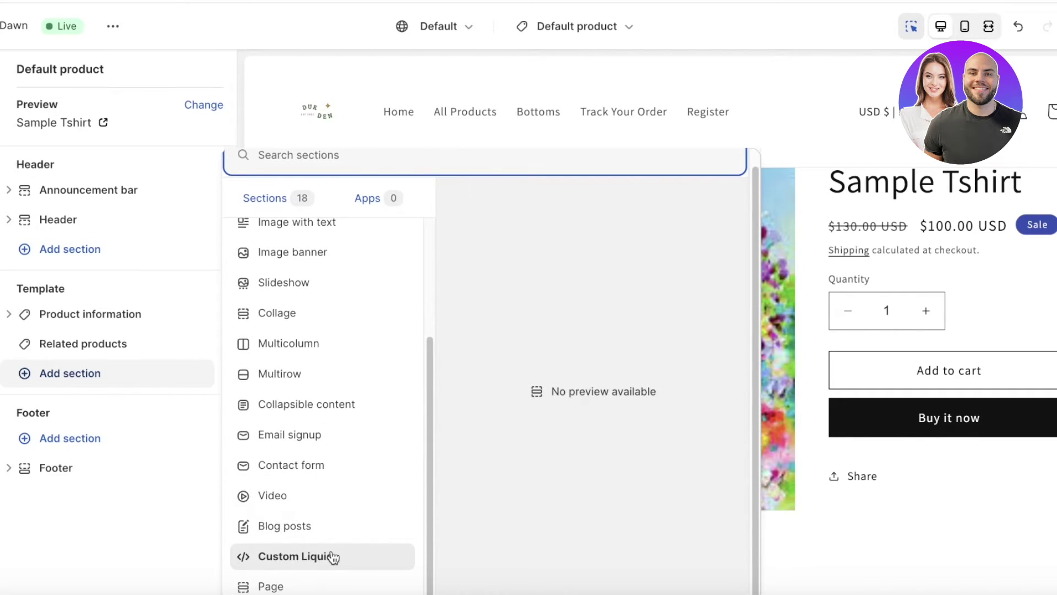
pyautogui.click(130, 524)
pyautogui.scroll(2, 418, 102)
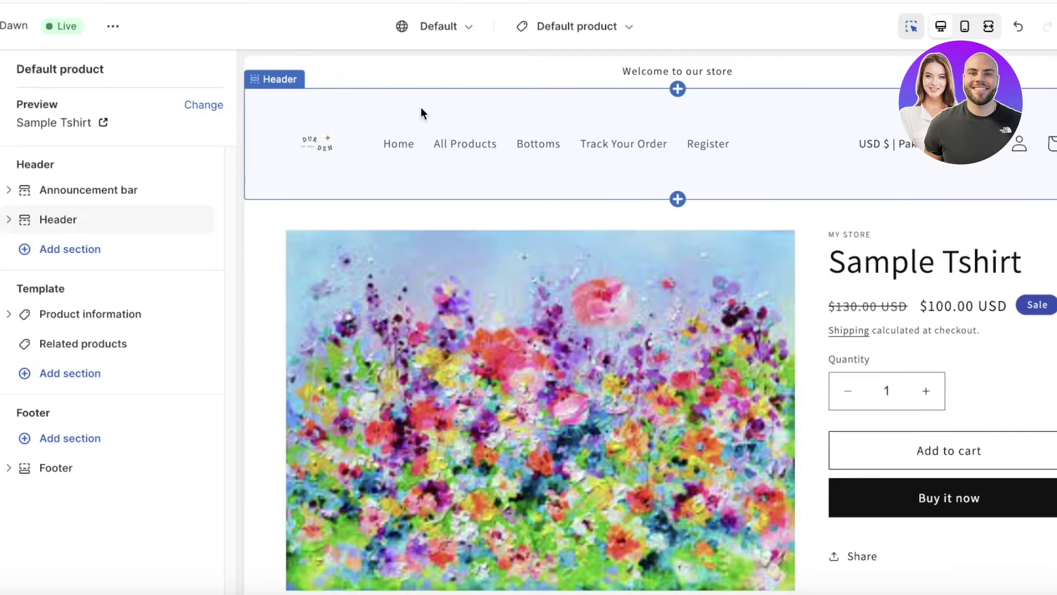
pyautogui.click(928, 254)
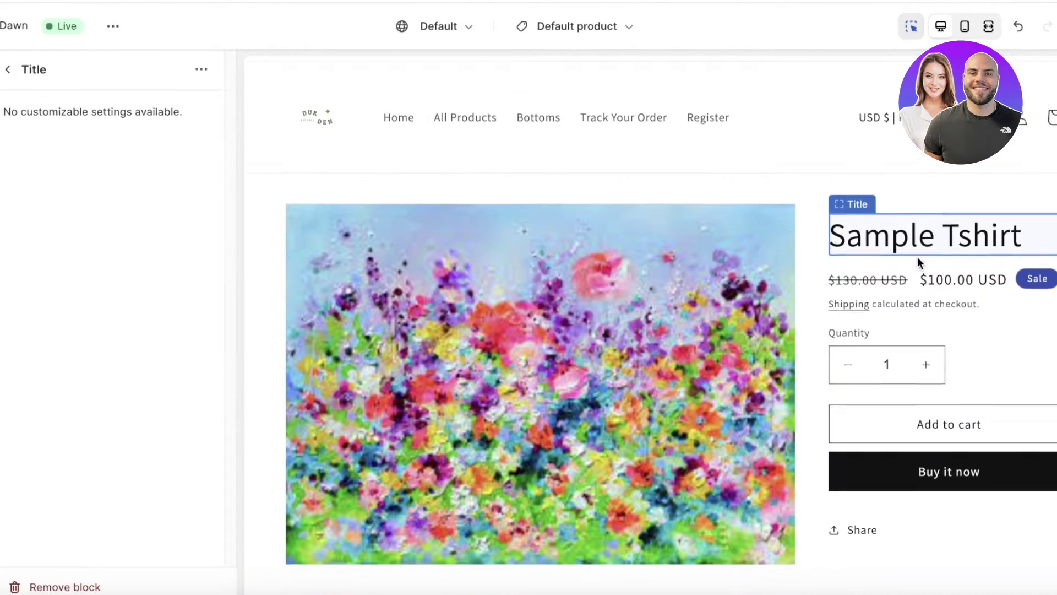
pyautogui.click(8, 69)
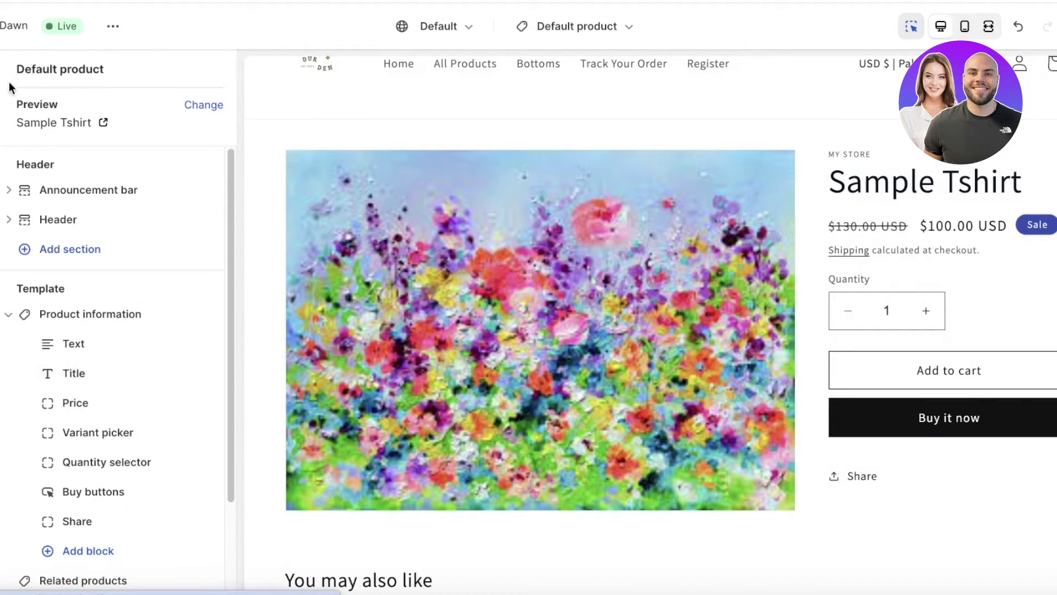
pyautogui.click(110, 373)
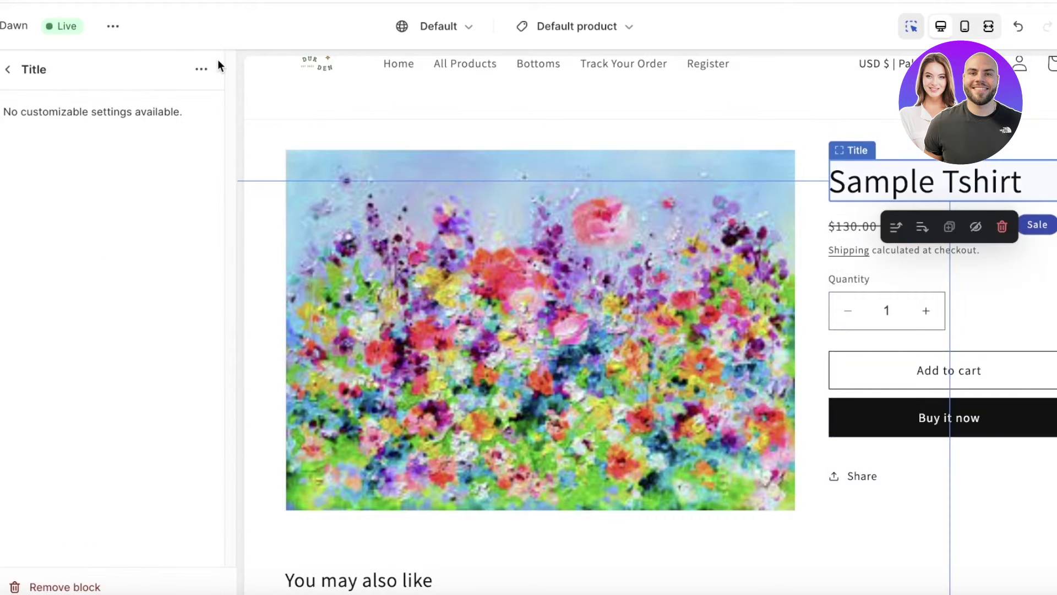
pyautogui.click(202, 70)
pyautogui.click(9, 69)
pyautogui.click(8, 70)
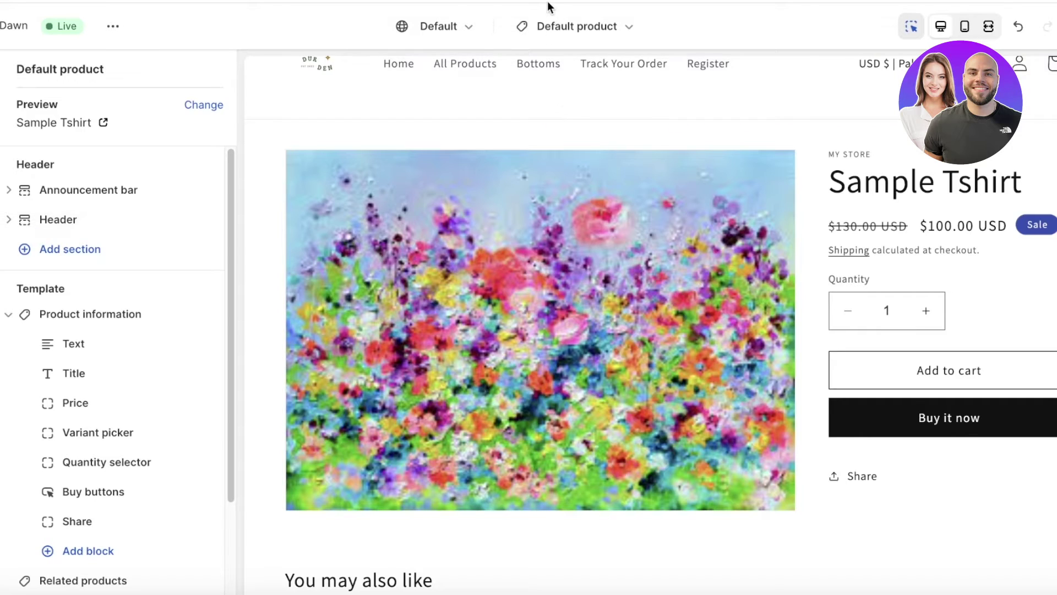
# - Preview the Default collection template, then switch back to the Home page template
pyautogui.click(560, 26)
pyautogui.click(517, 177)
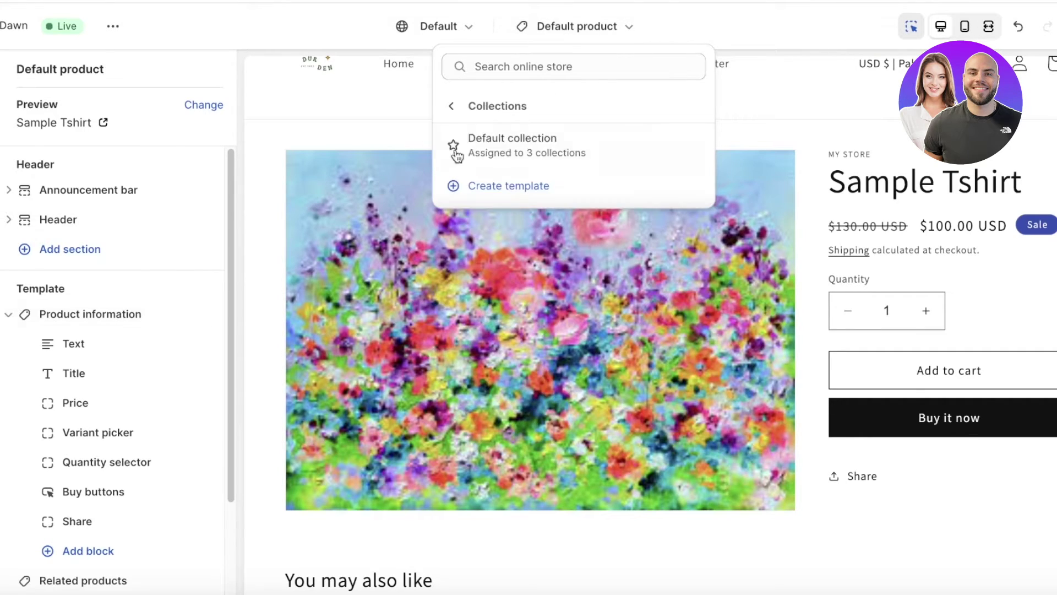
pyautogui.click(457, 156)
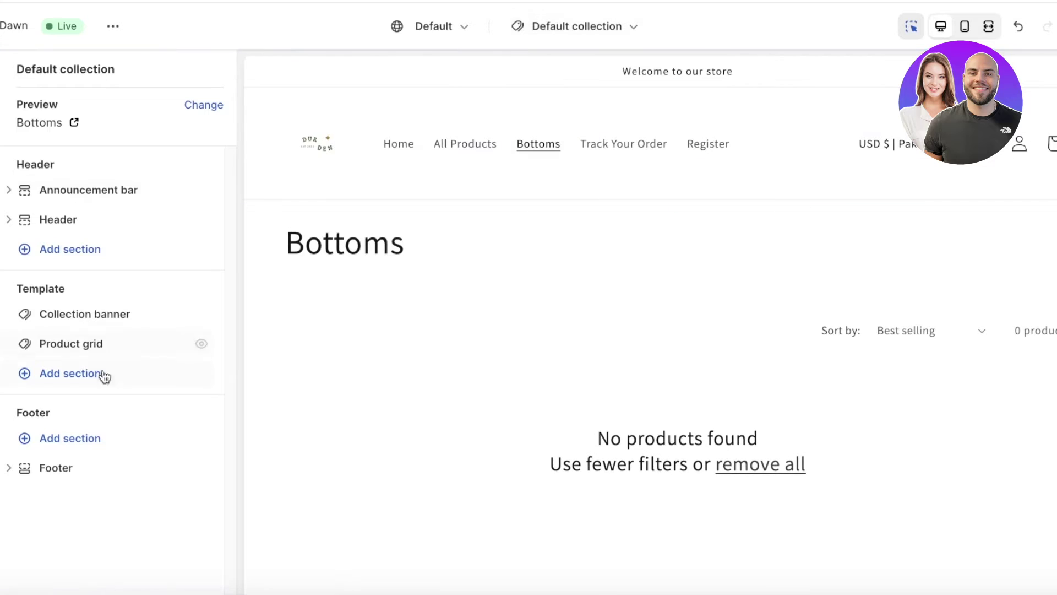
pyautogui.click(619, 23)
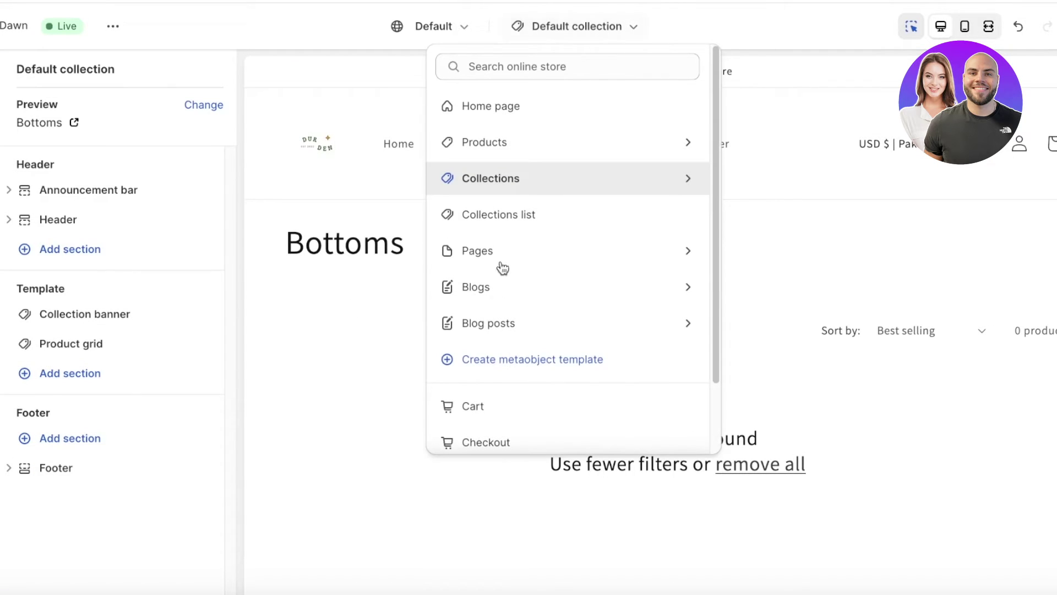
pyautogui.click(497, 330)
pyautogui.click(551, 37)
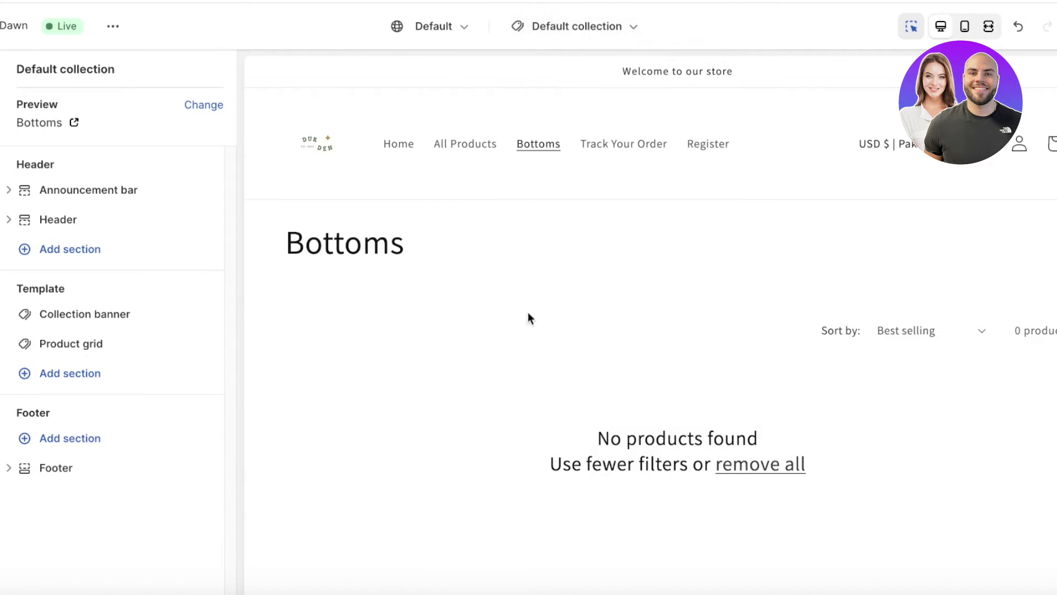
pyautogui.click(567, 26)
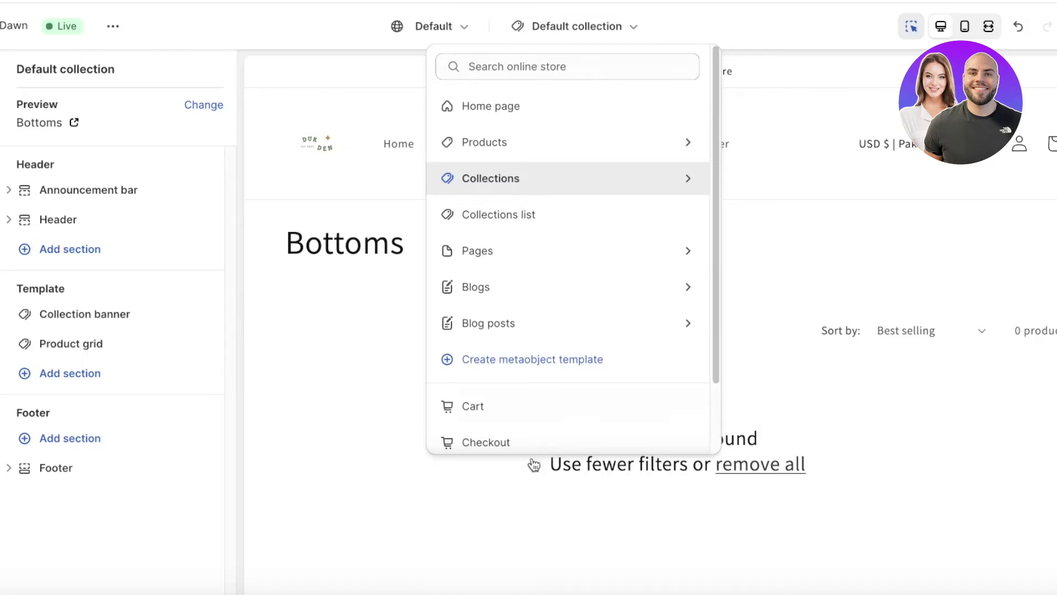
pyautogui.click(484, 105)
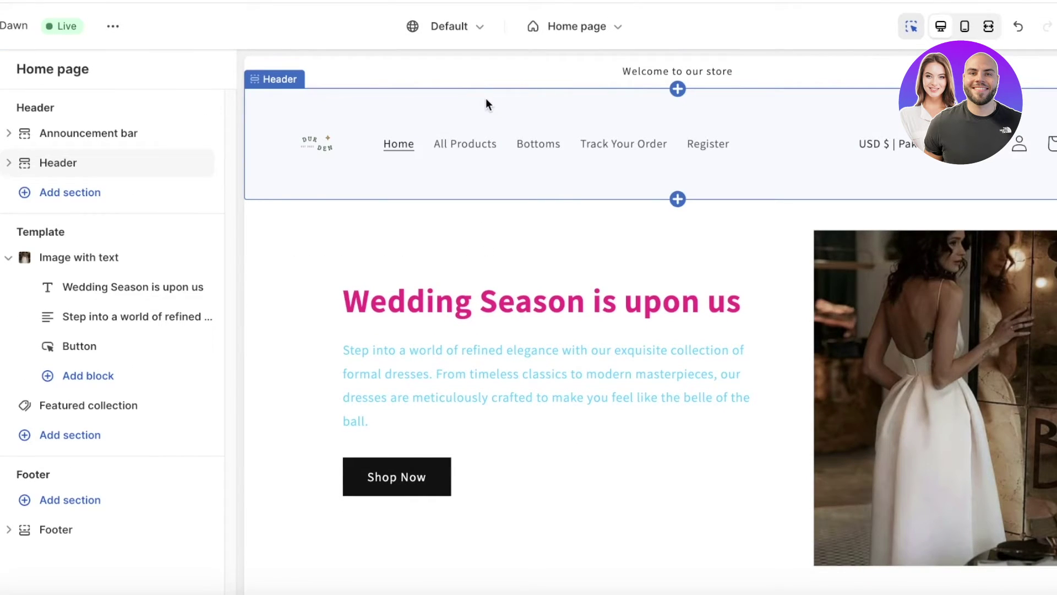
# - Bring up the section choices to insert above Featured products
pyautogui.scroll(-8, 633, 253)
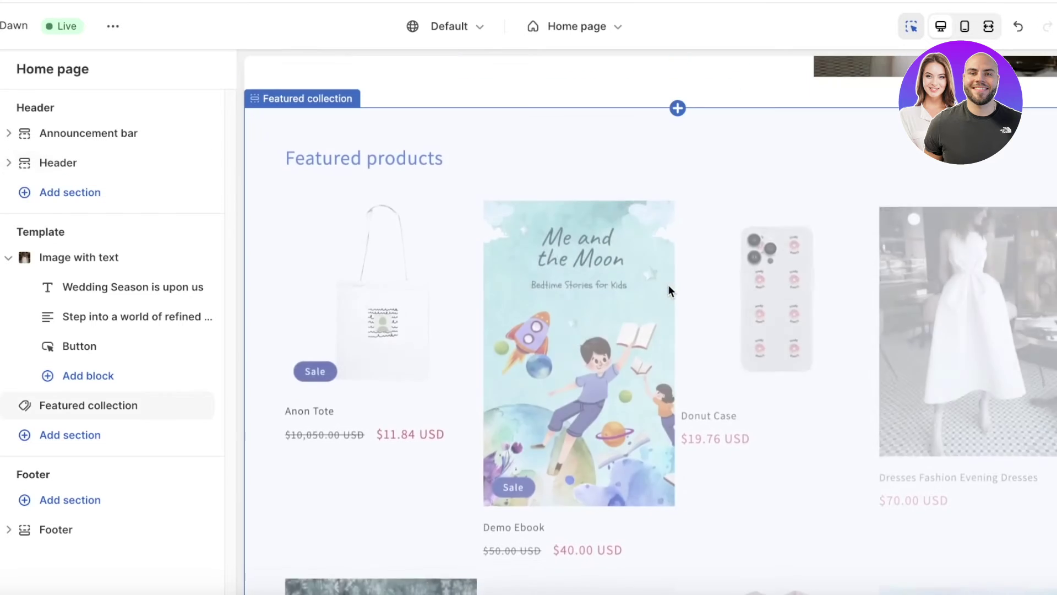
pyautogui.click(678, 109)
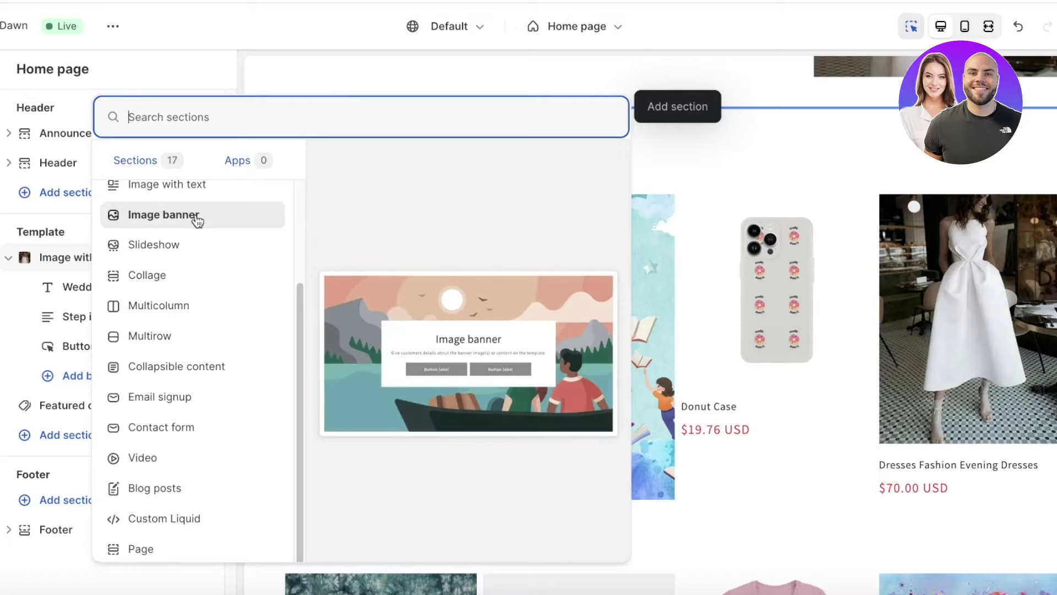
pyautogui.scroll(3, 198, 397)
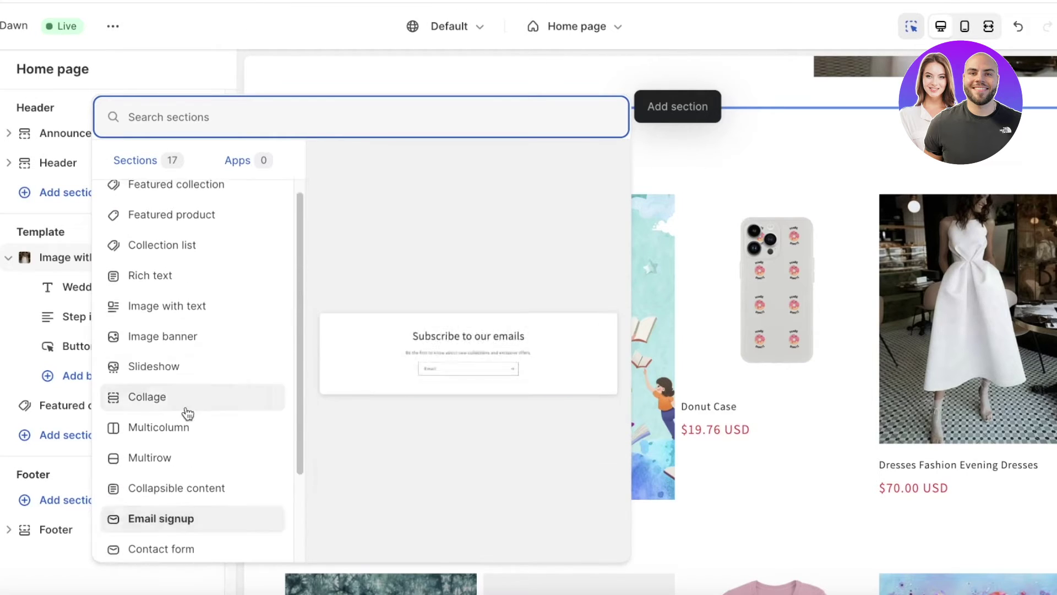
# - Add a Featured collection section and paste the h2/div colour rules into its Custom CSS
pyautogui.click(176, 211)
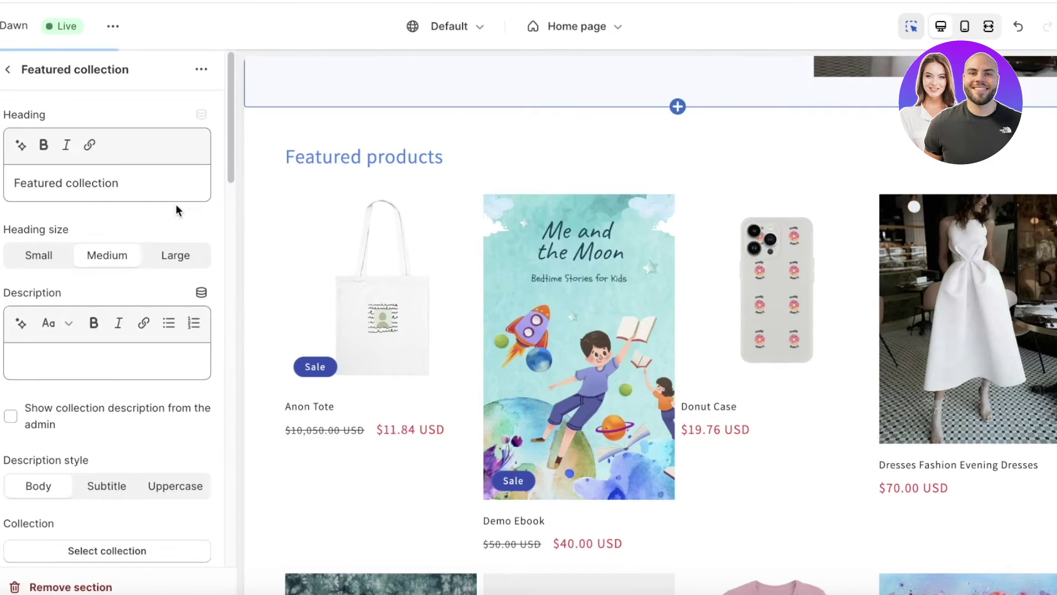
pyautogui.scroll(-2, 137, 558)
pyautogui.scroll(-10, 138, 558)
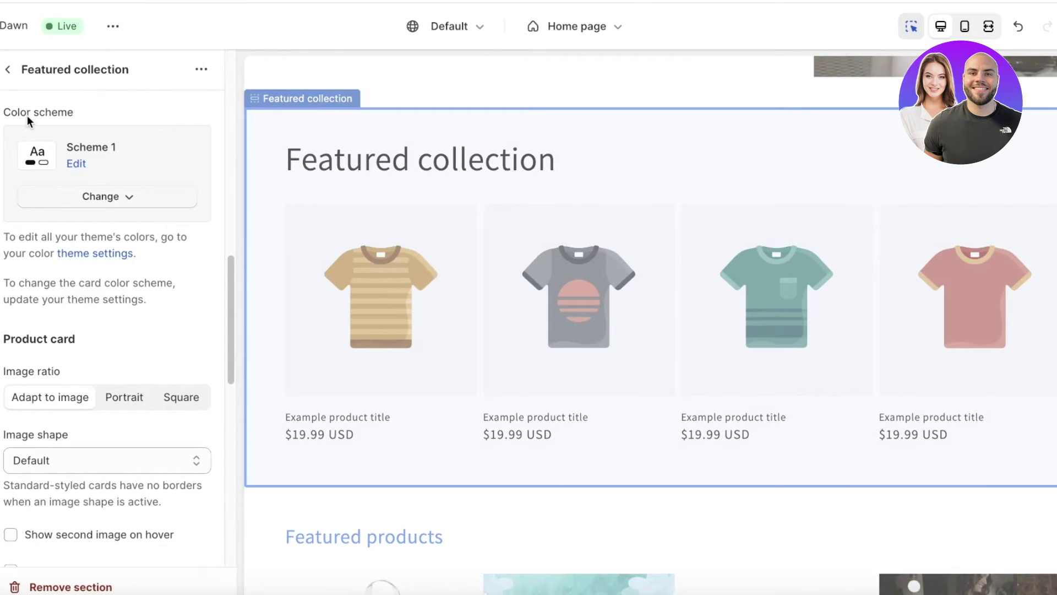
pyautogui.scroll(-10, 81, 352)
pyautogui.click(32, 465)
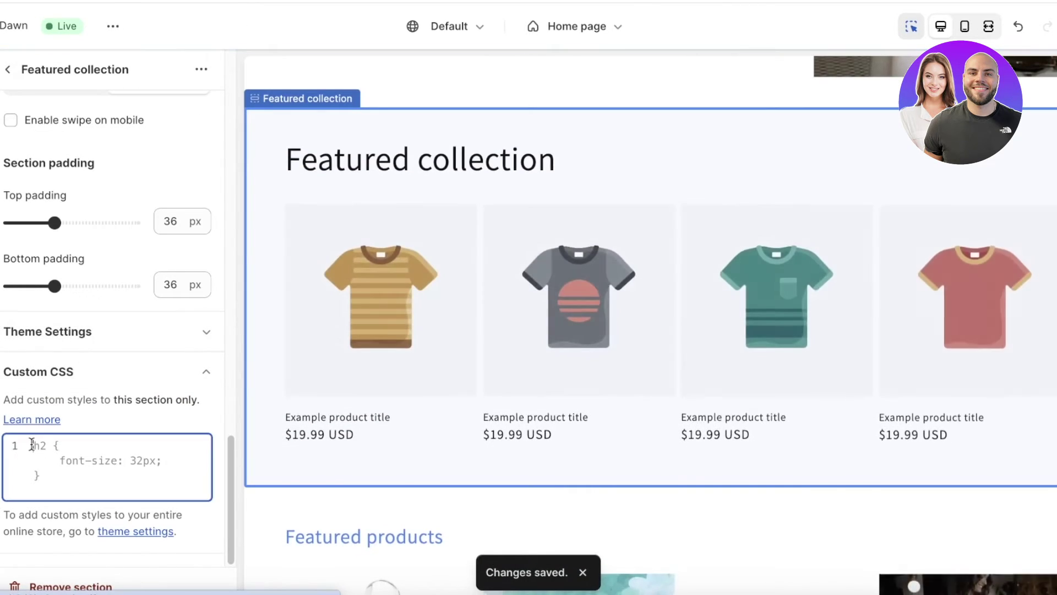
pyautogui.press('Return')
pyautogui.press('Return')
pyautogui.press('Return')
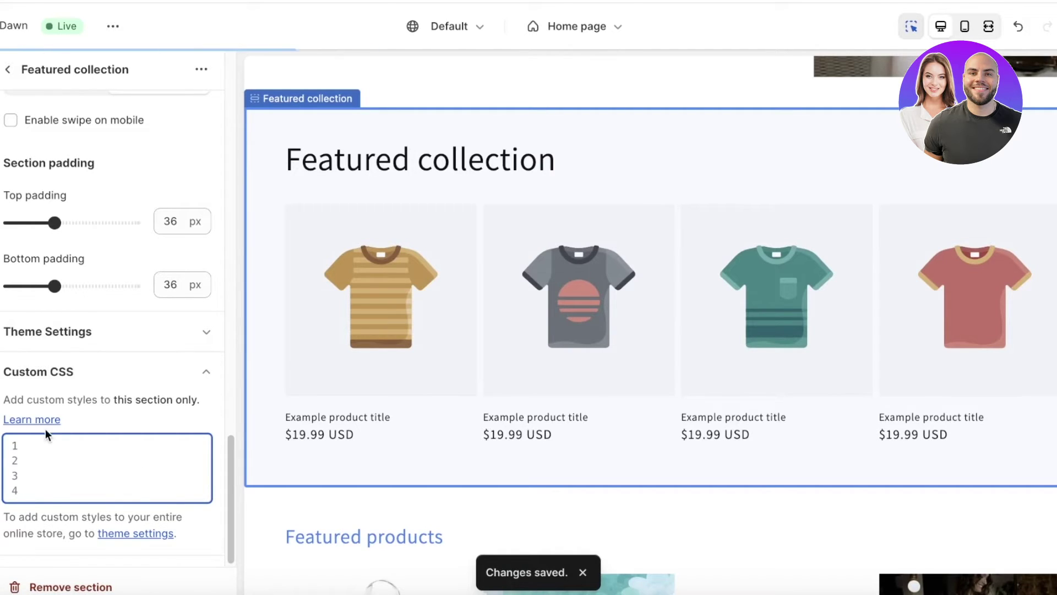
pyautogui.click(39, 447)
pyautogui.write('h2 {   color: #4287f5; } div {   color: #eb152e; }')
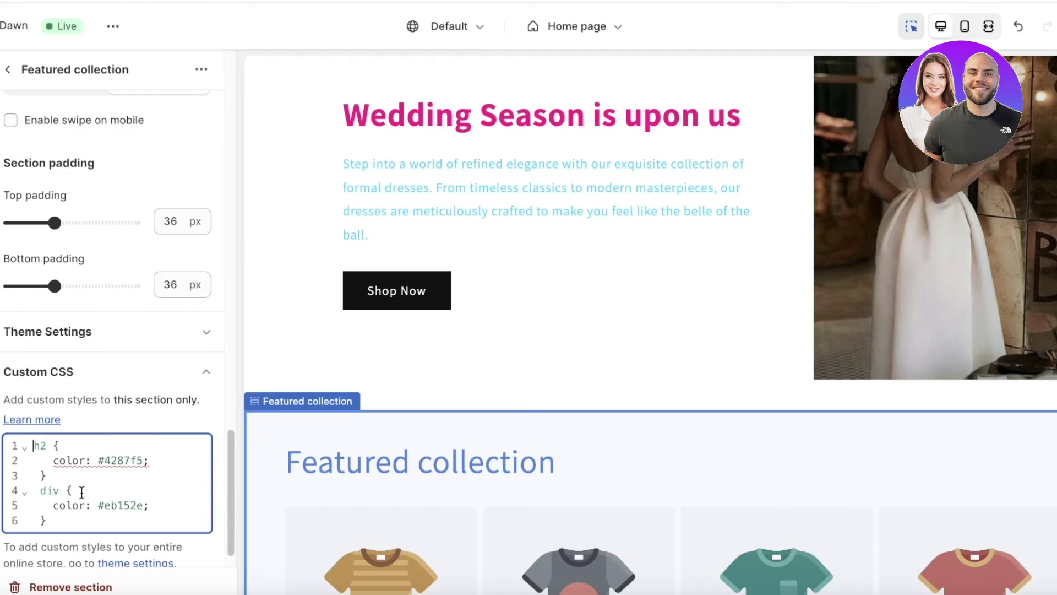
# - Copy cyan #00FFF9 from the colour picker and paste it as the div text colour
pyautogui.scroll(-4, 350, 437)
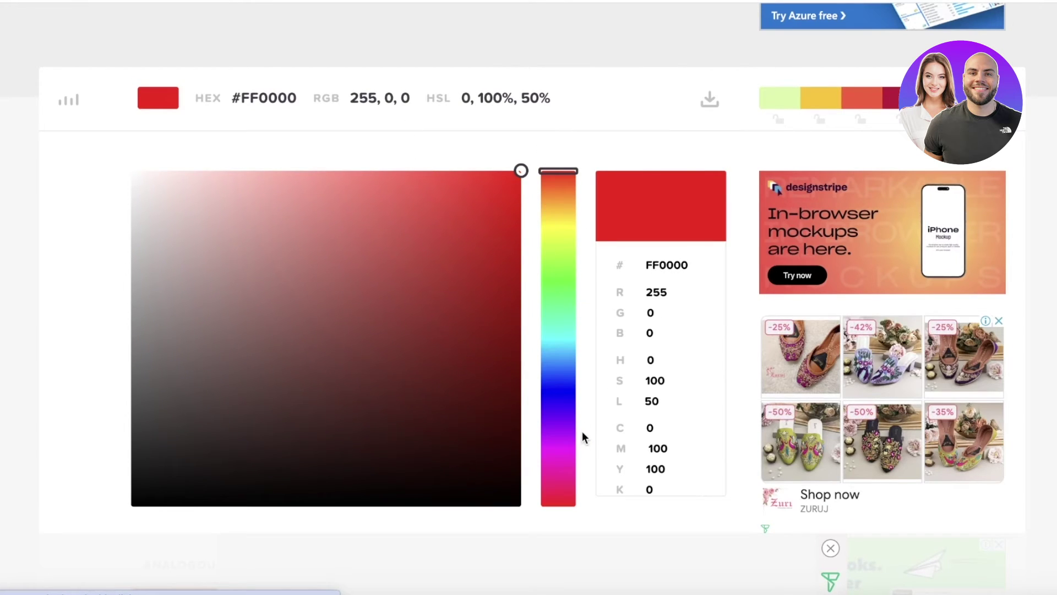
pyautogui.moveTo(564, 406); pyautogui.dragTo(562, 338)
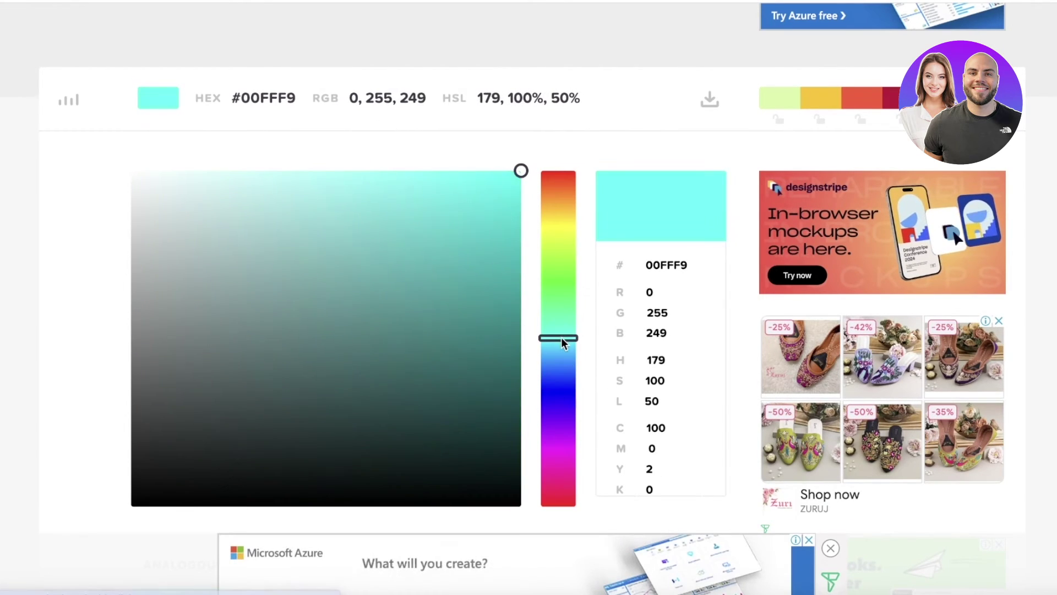
pyautogui.doubleClick(246, 99)
pyautogui.rightClick(261, 92)
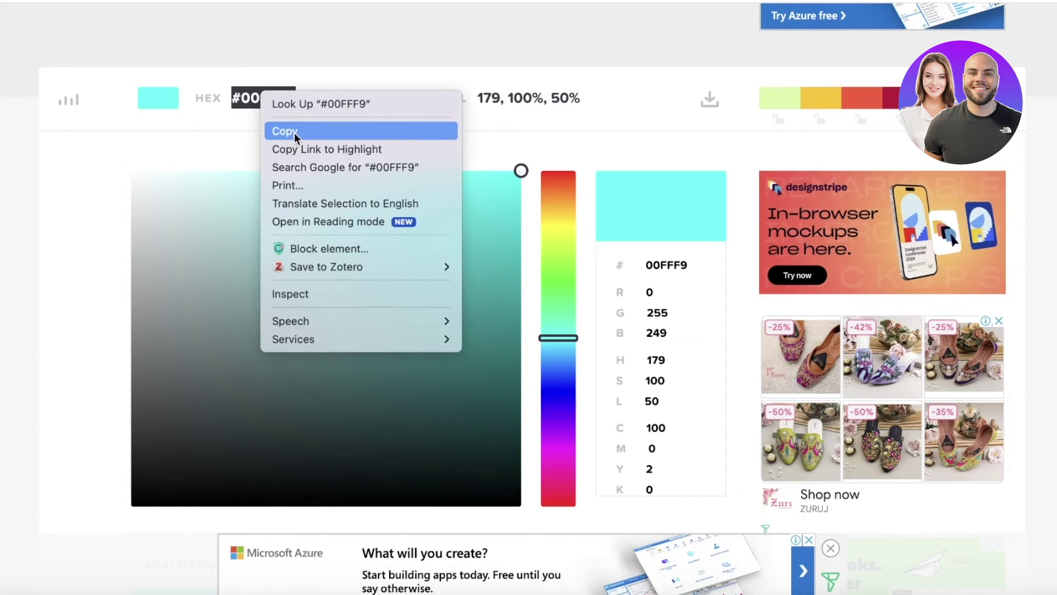
pyautogui.click(295, 132)
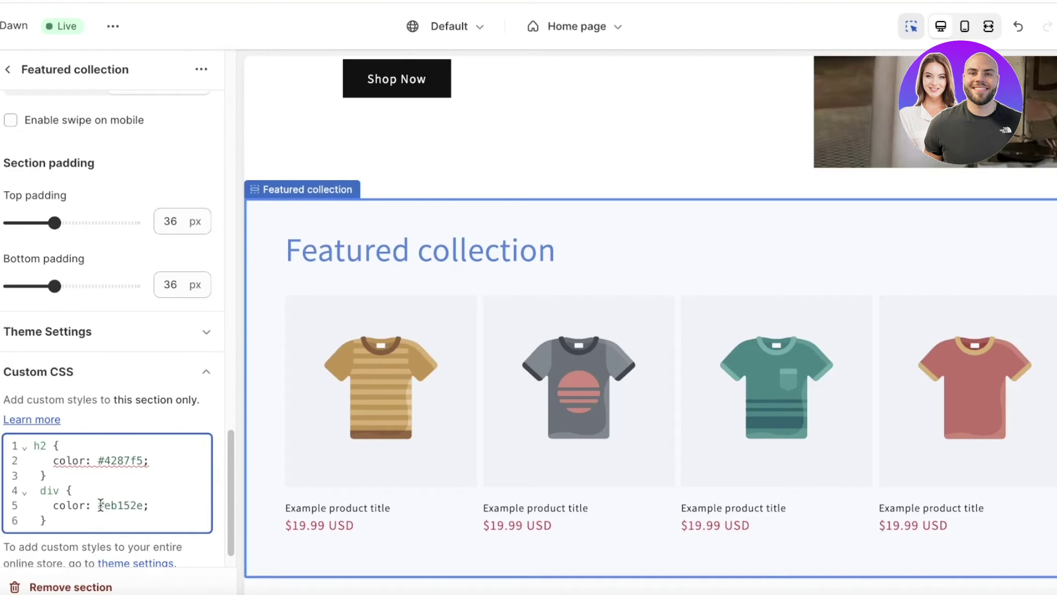
pyautogui.moveTo(100, 505); pyautogui.dragTo(137, 505)
pyautogui.rightClick(137, 505)
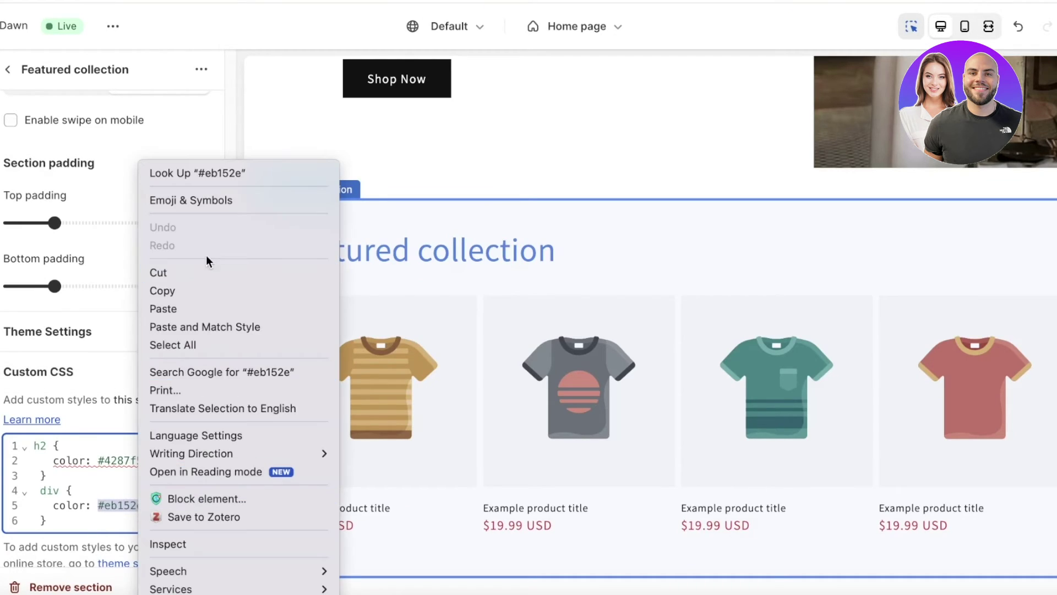
pyautogui.click(190, 312)
# - Copy the red hex code #FF0000 from the colour picker
pyautogui.scroll(-3, 519, 316)
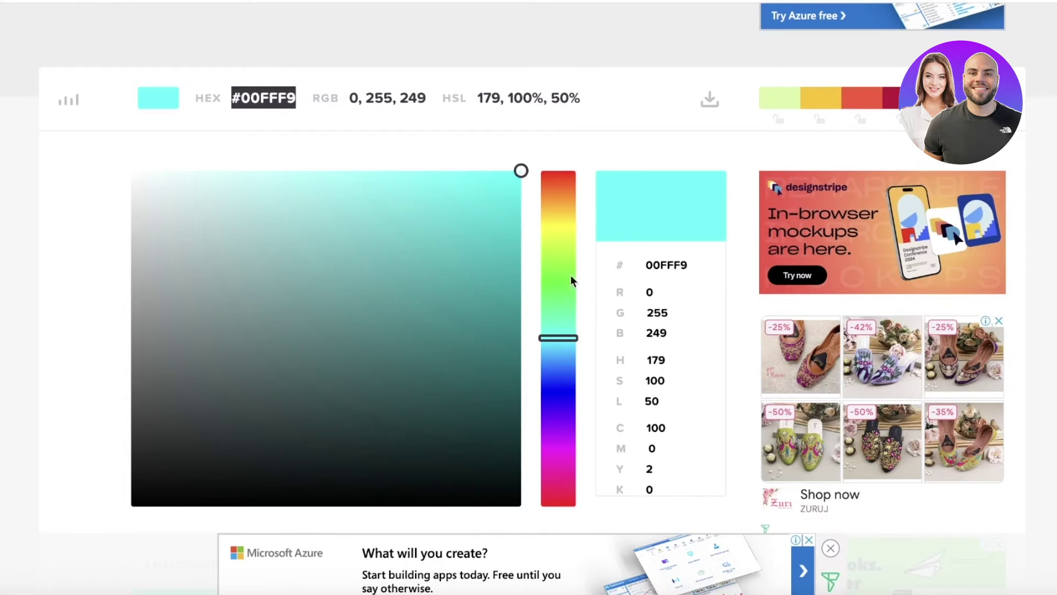
pyautogui.moveTo(571, 279); pyautogui.dragTo(559, 168)
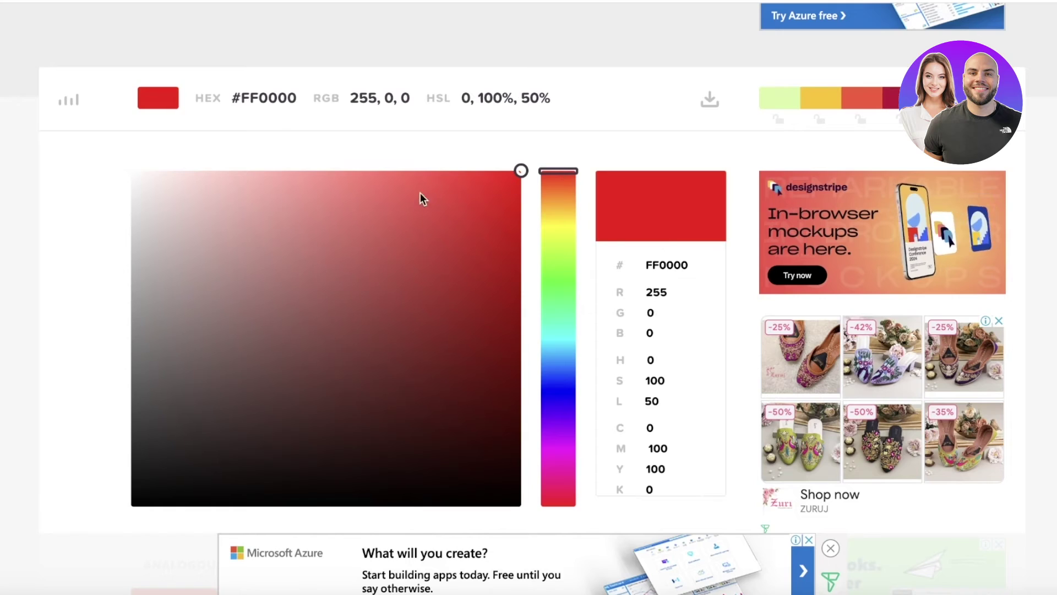
pyautogui.moveTo(303, 105); pyautogui.dragTo(232, 100)
pyautogui.rightClick(282, 98)
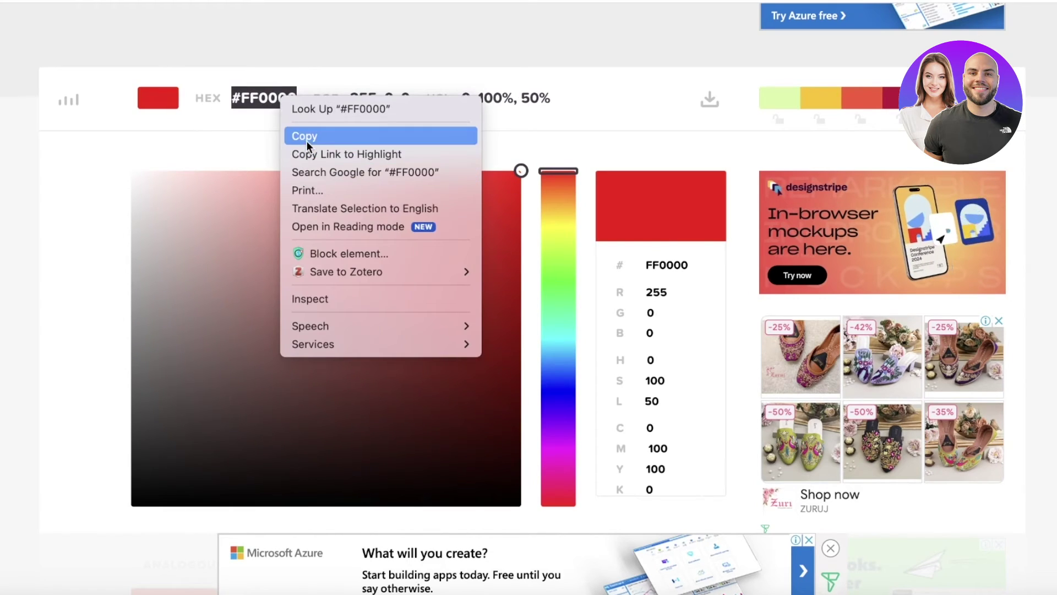
pyautogui.click(302, 135)
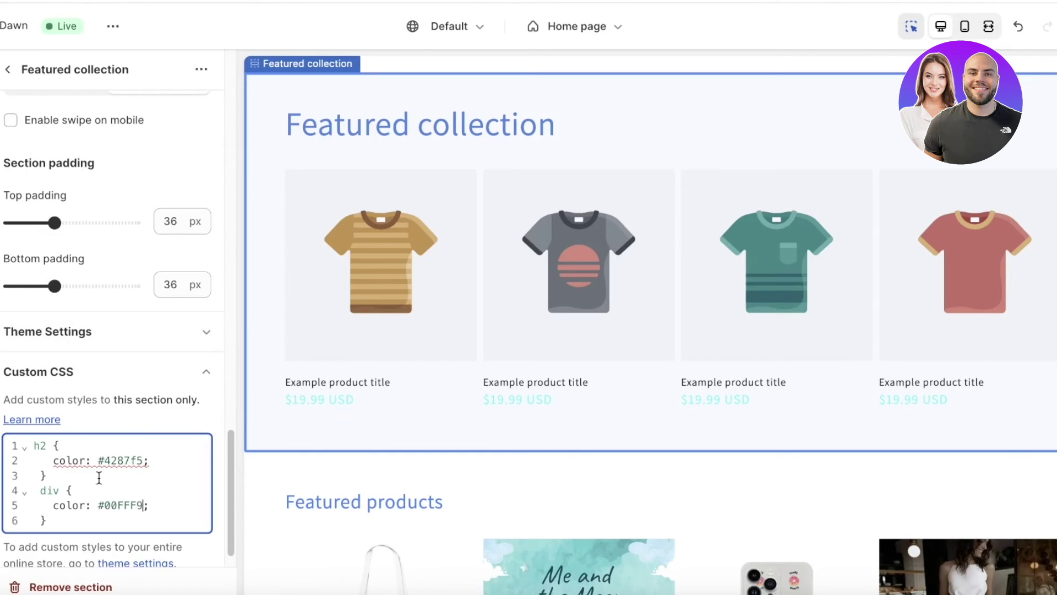
# - Replace the heading colour #4287f5 on CSS line 2 with #FF0000
pyautogui.doubleClick(121, 461)
pyautogui.rightClick(121, 463)
pyautogui.click(101, 460)
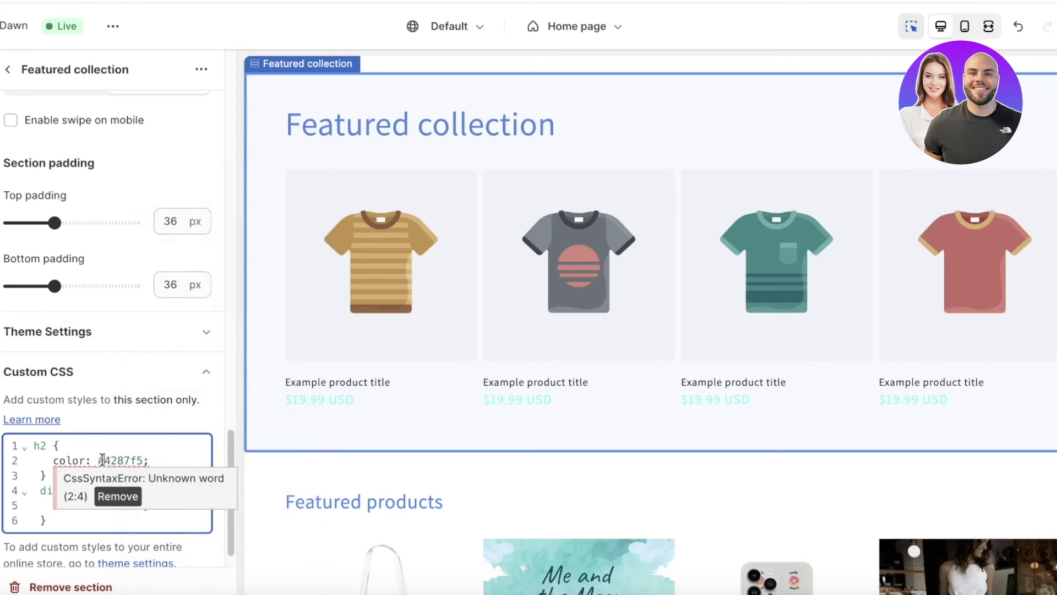
pyautogui.moveTo(112, 459); pyautogui.dragTo(142, 460)
pyautogui.rightClick(137, 461)
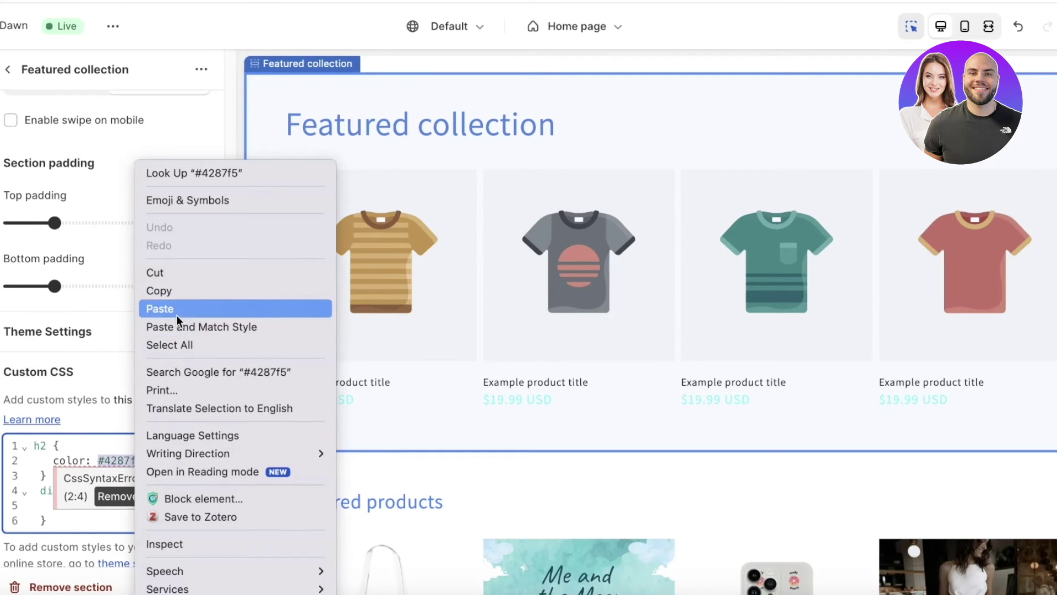
pyautogui.click(157, 306)
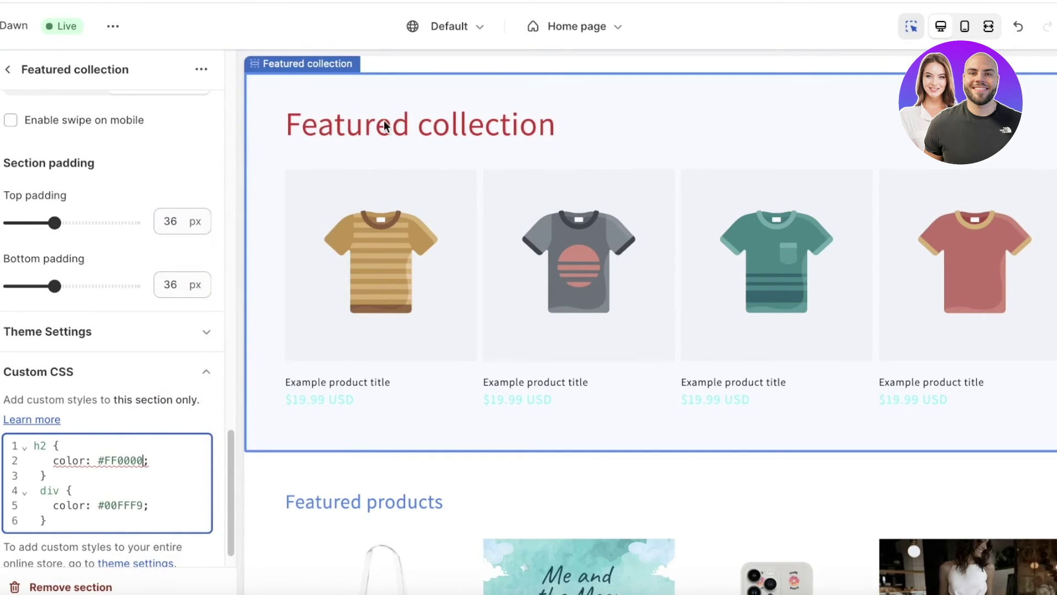
pyautogui.scroll(-8, 622, 487)
# - Save the theme with the Featured collection's #ff0000 heading and #00fff9 text CSS
pyautogui.scroll(1, 110, 330)
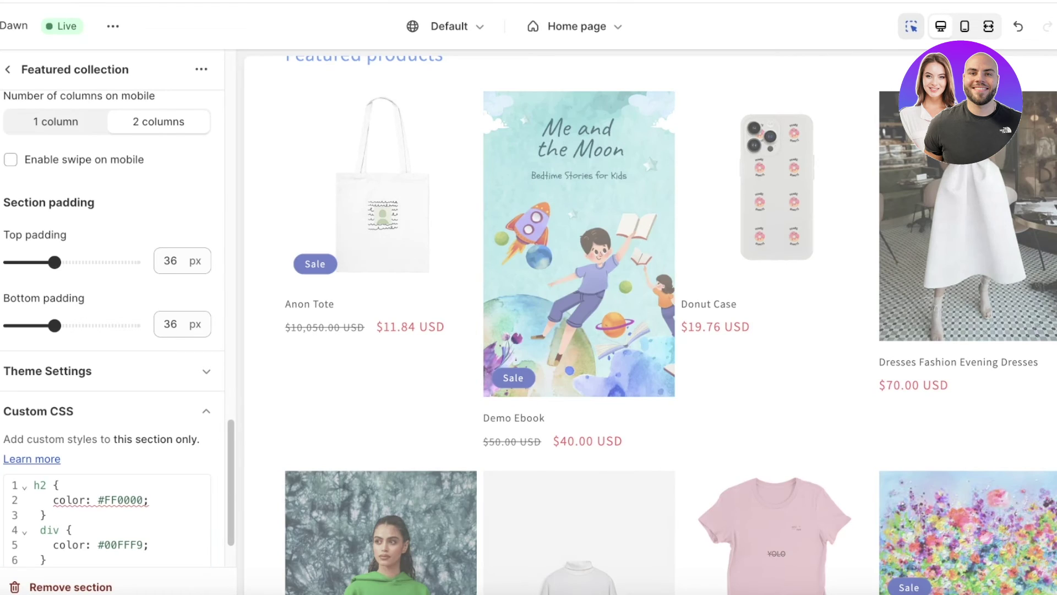
pyautogui.hotkey('ctrl', 's')
pyautogui.scroll(-10, 591, 214)
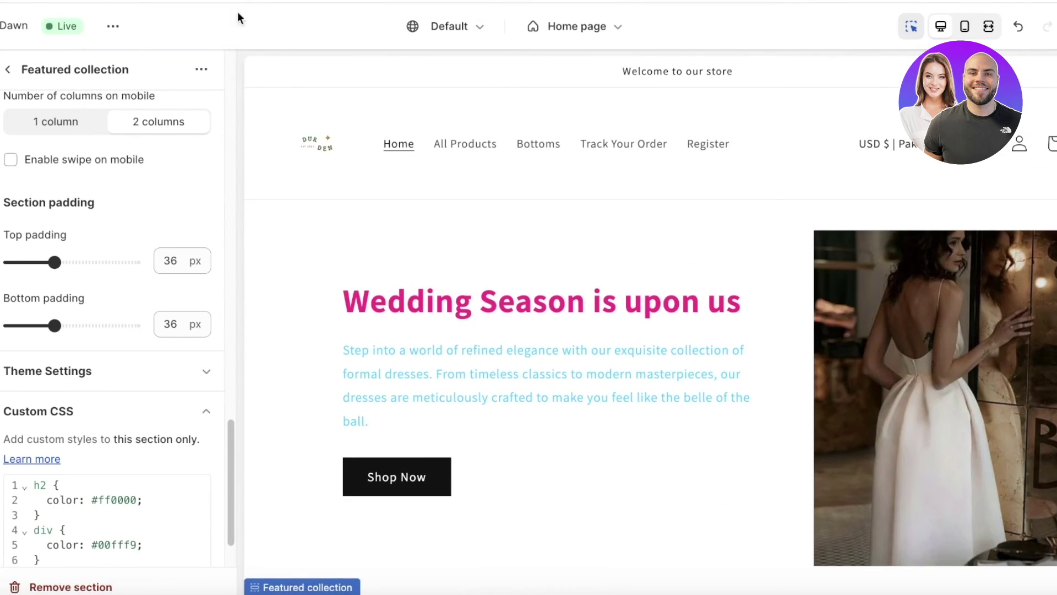
# - Exit the theme editor and go to the Shopify App Store via Settings > Apps and sales channels
pyautogui.click(5, 26)
pyautogui.scroll(-1, 184, 501)
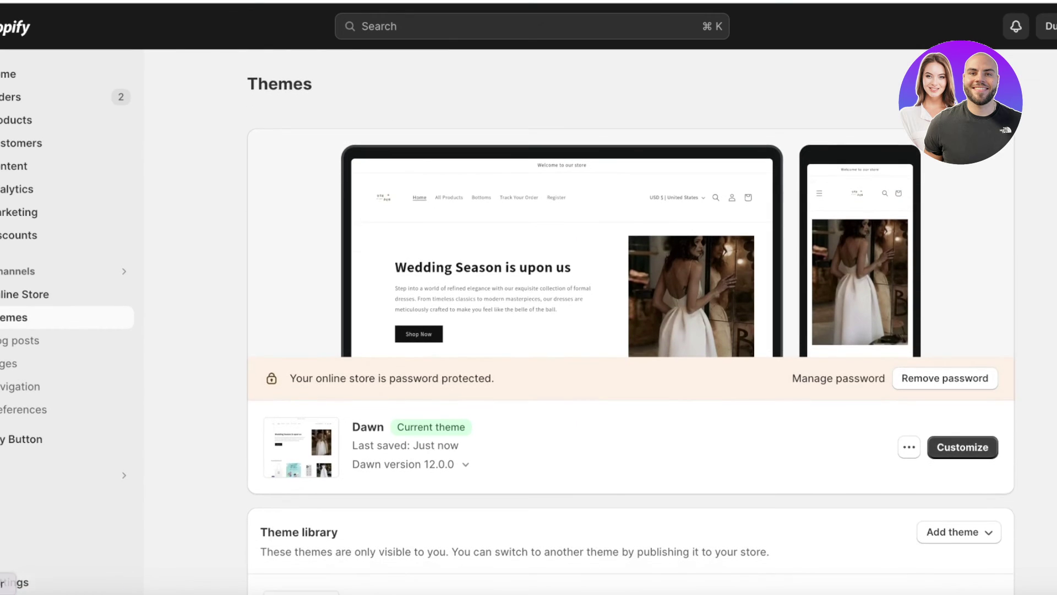
pyautogui.click(7, 584)
pyautogui.scroll(-4, 160, 397)
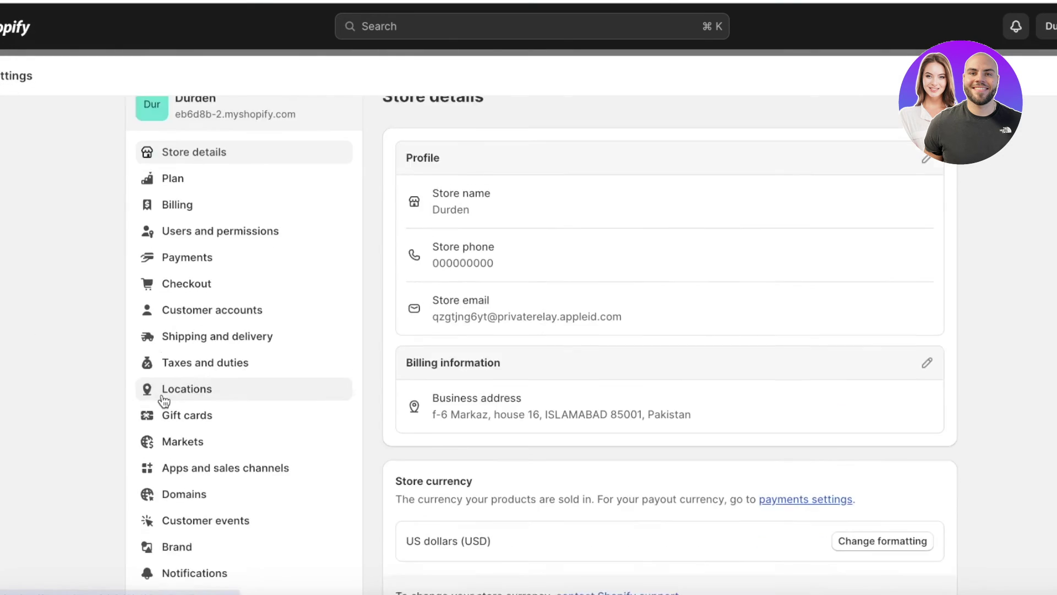
pyautogui.click(214, 326)
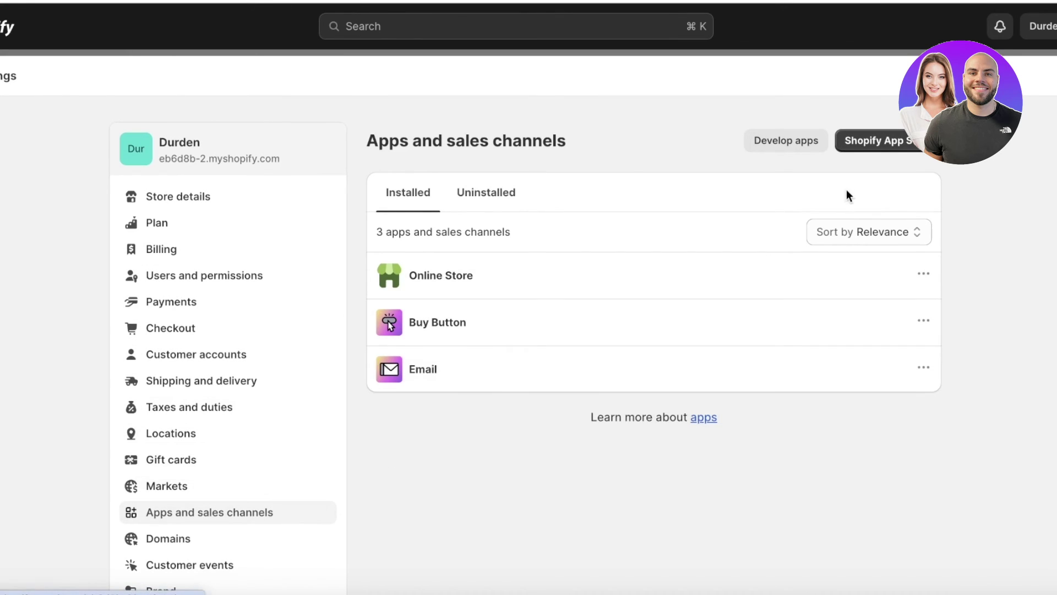
pyautogui.click(913, 145)
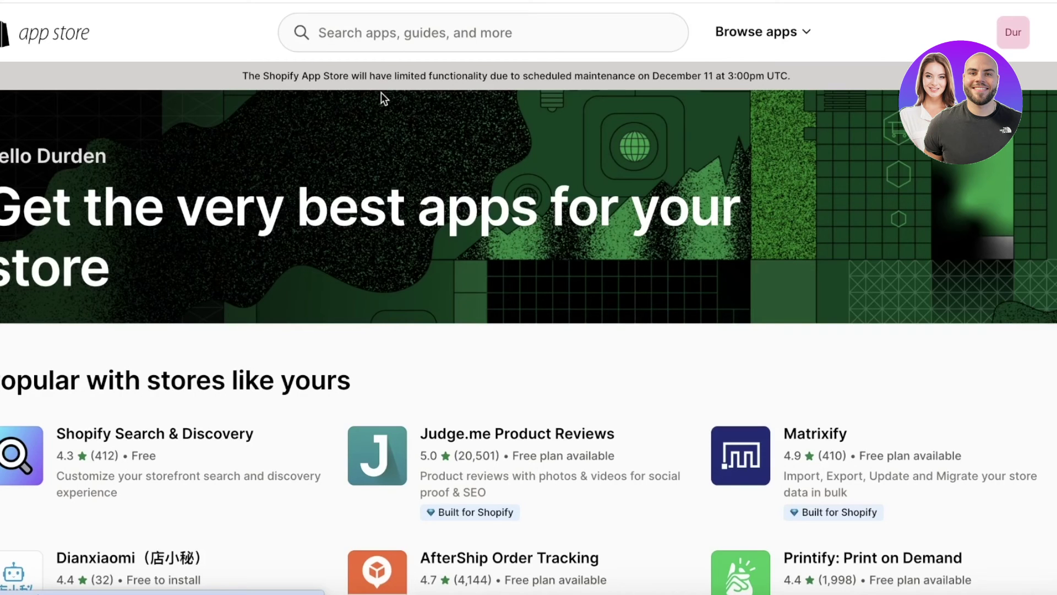
# - Search the App Store for 'text colors' and browse the 238 results
pyautogui.click(405, 33)
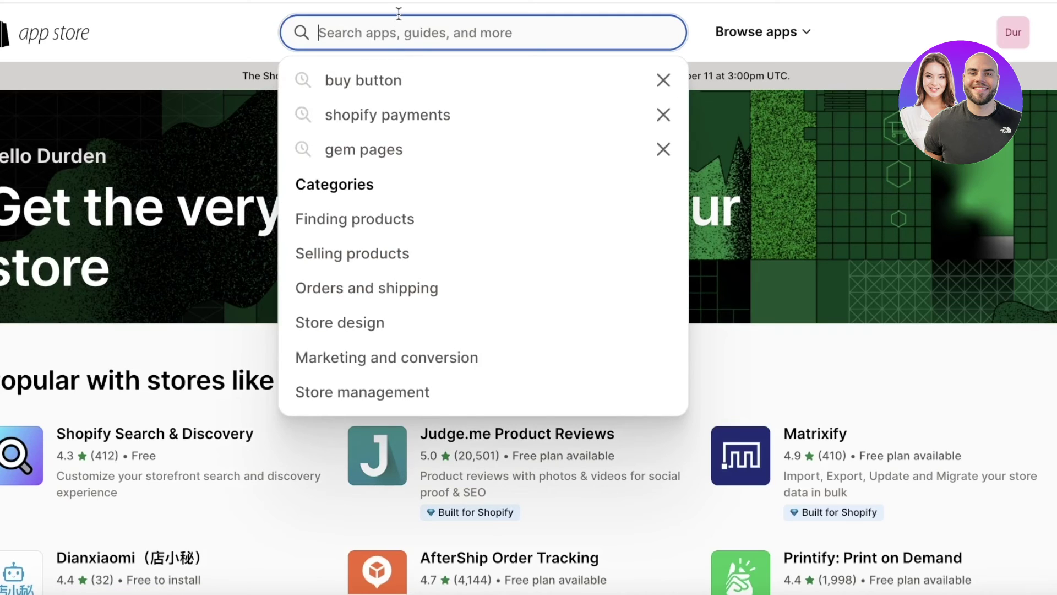
pyautogui.write('te')
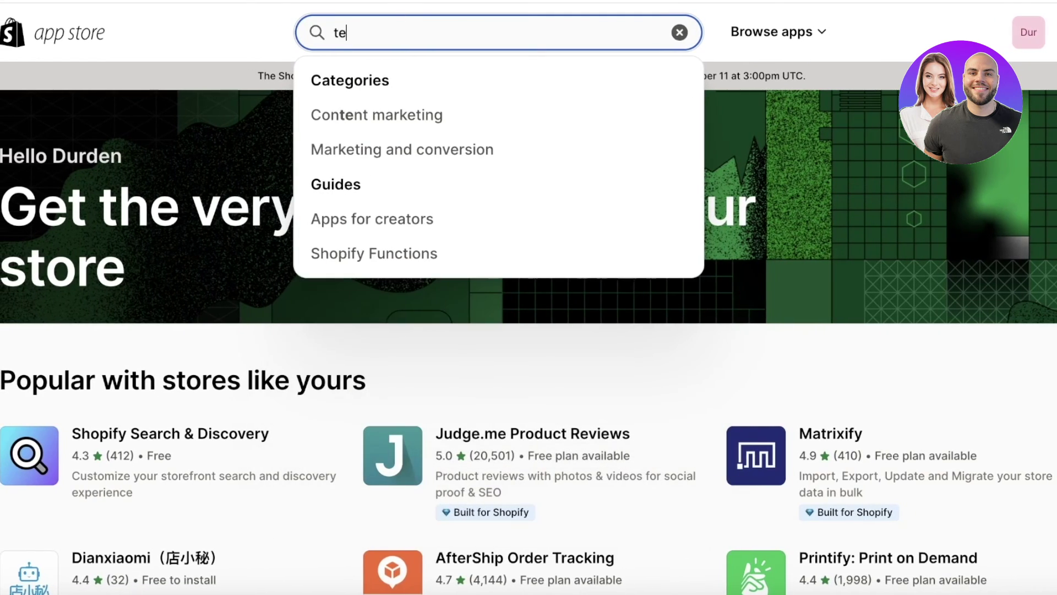
pyautogui.write('xt colors')
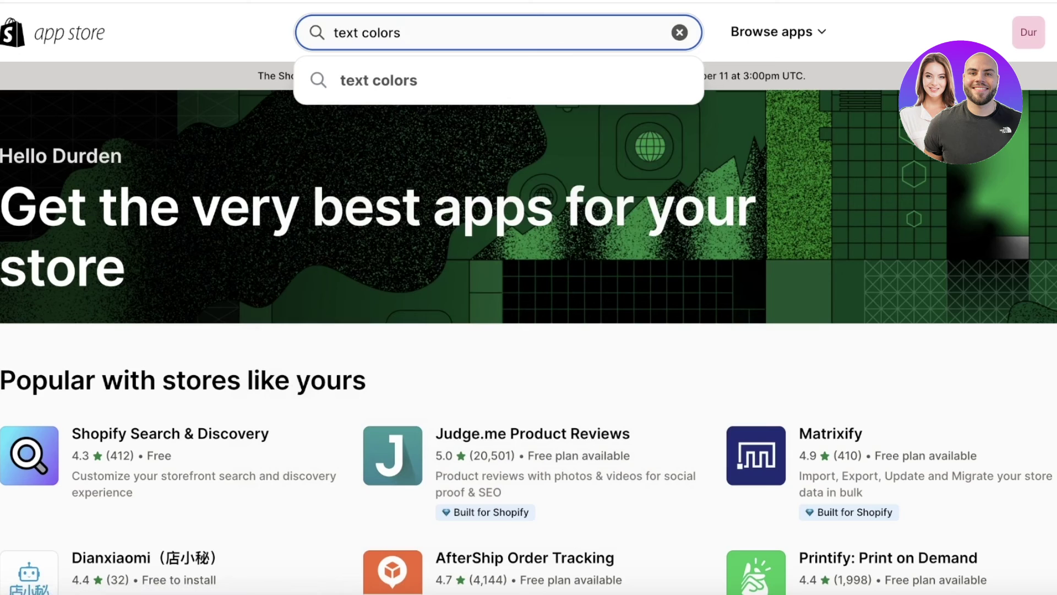
pyautogui.press('Return')
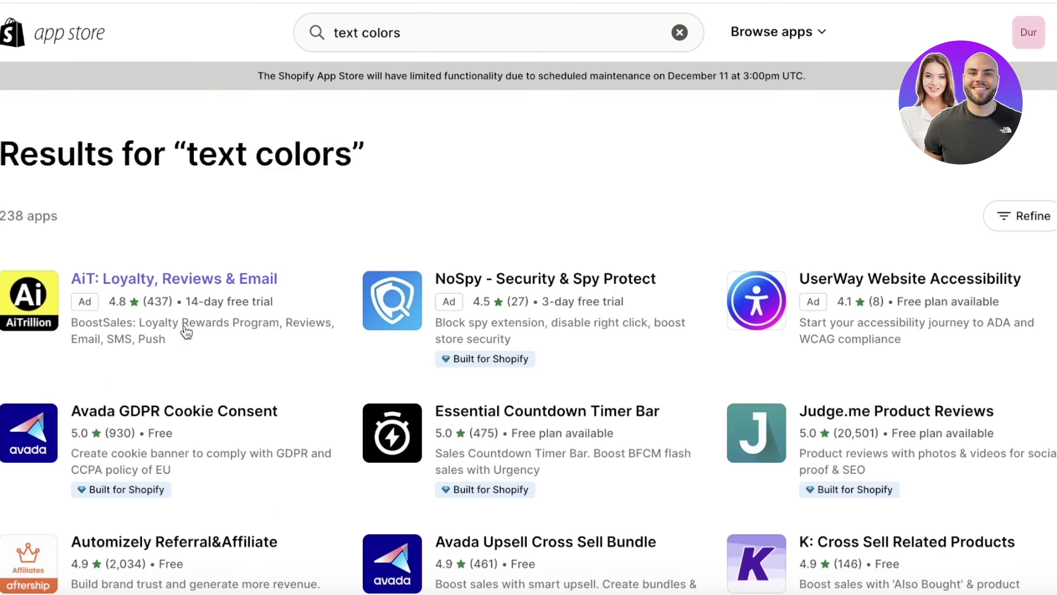
pyautogui.scroll(-1, 267, 318)
pyautogui.scroll(-5, 340, 348)
pyautogui.scroll(6, 347, 366)
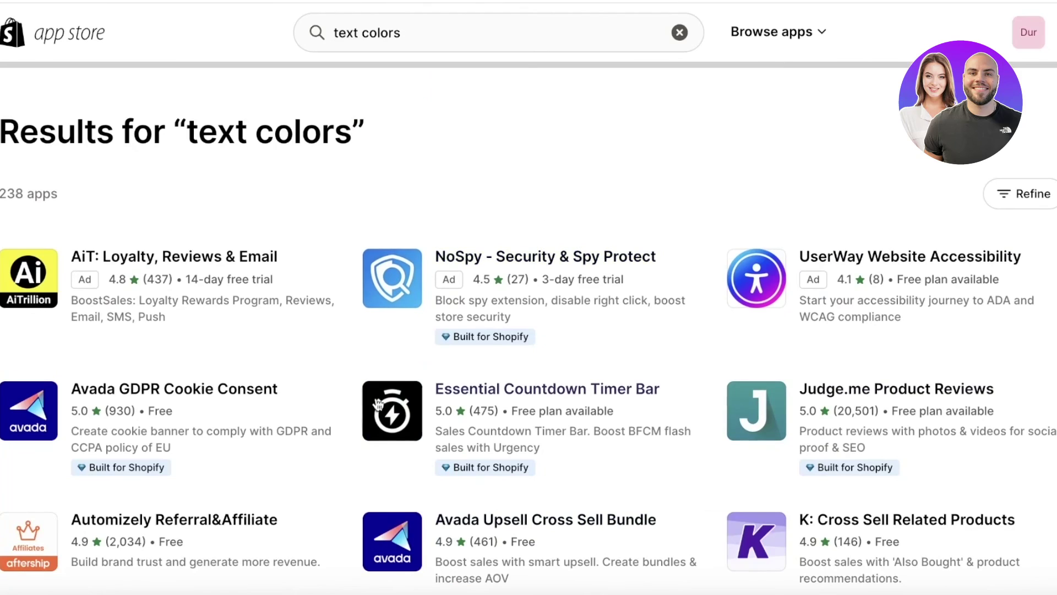
pyautogui.scroll(-5, 293, 302)
pyautogui.scroll(5, 292, 302)
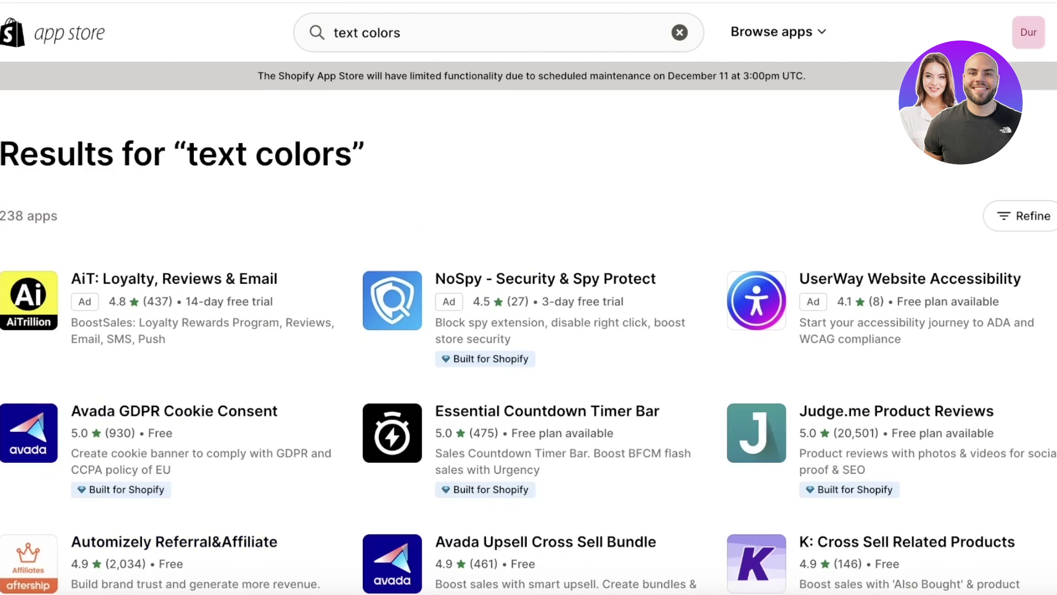